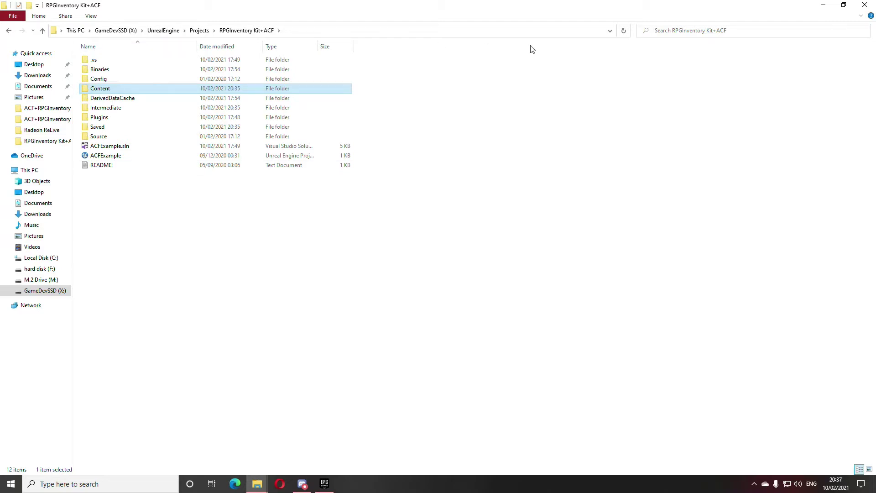
- Copy the RPG_InventorySystem folder from ToShare and open the project's Content folder
click(823, 5)
click(133, 69)
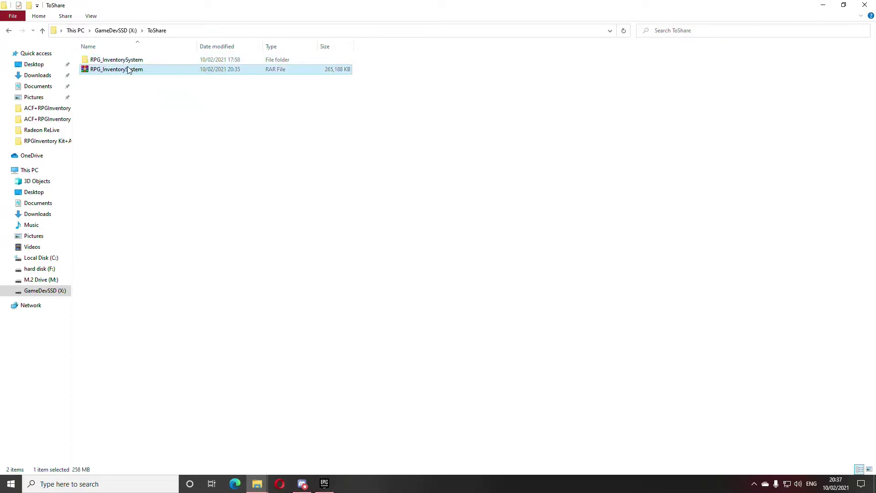
key(Up)
mouse_move(257, 483)
click(285, 448)
double_click(100, 89)
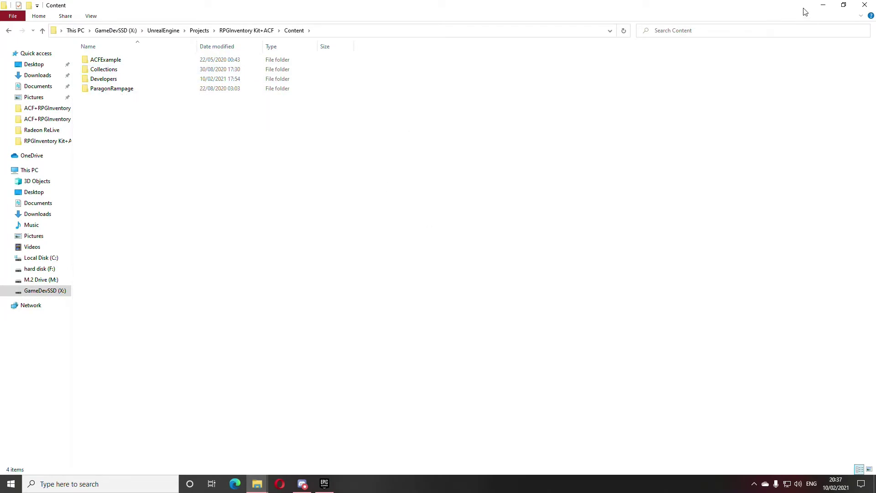
- Paste RPG_InventorySystem into Content, dismiss the replace prompt, and launch ACFExample.uproject
click(823, 5)
click(211, 63)
mouse_move(257, 484)
click(281, 434)
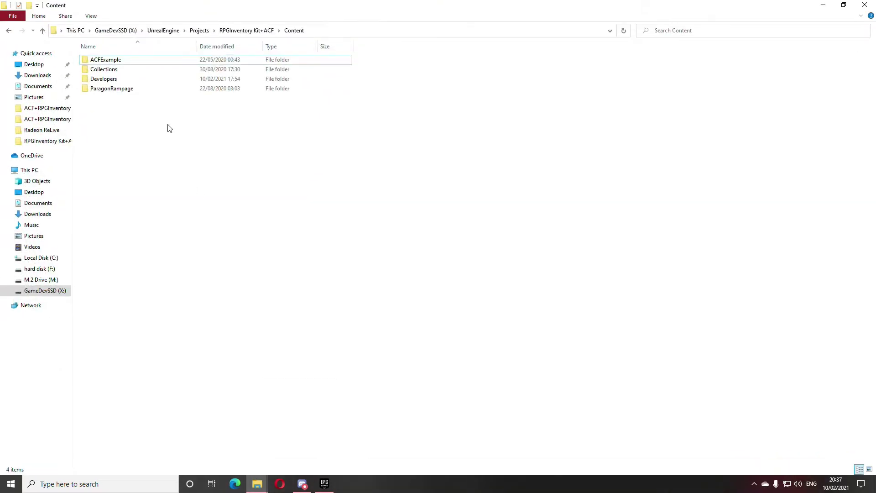
key(ctrl+v)
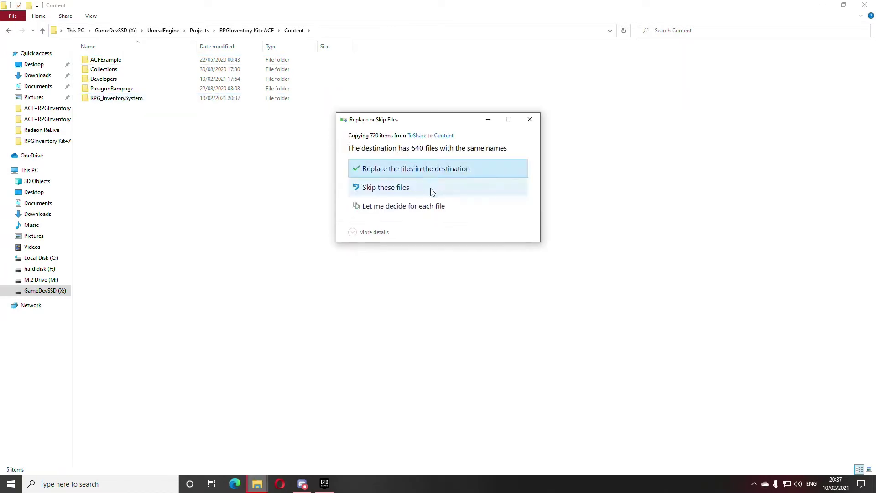
click(530, 119)
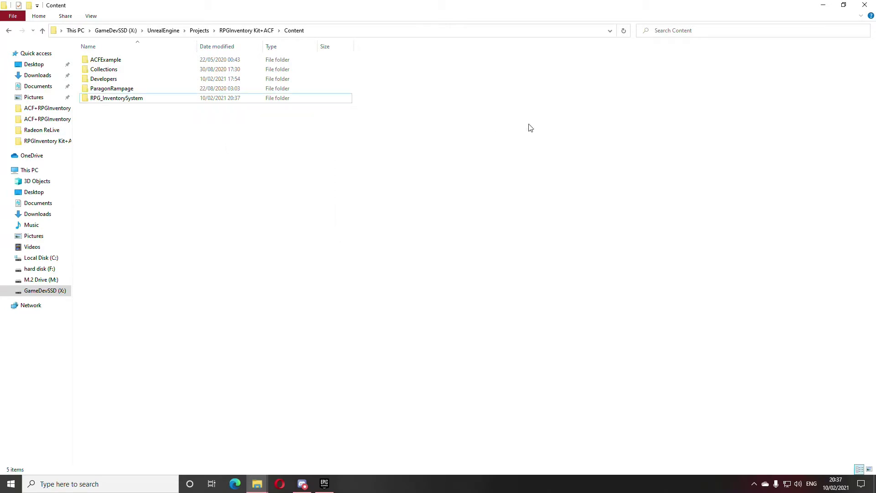
click(10, 32)
double_click(130, 155)
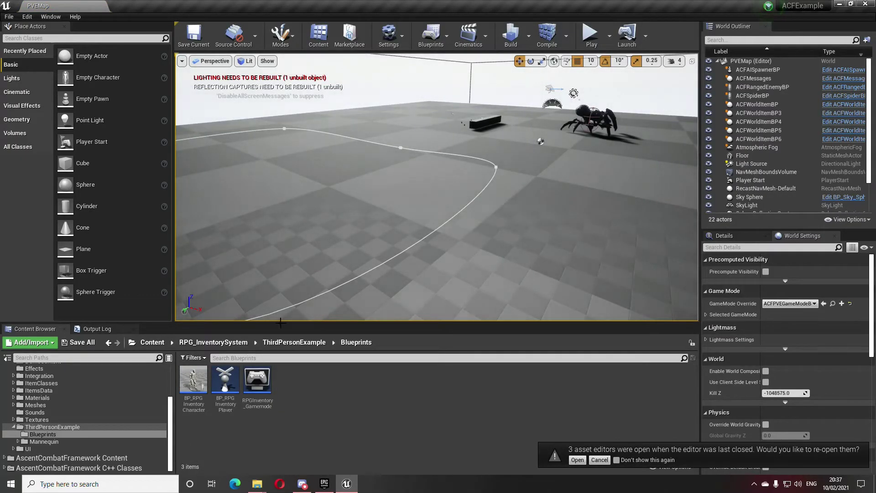
- Browse Content > RPG_InventorySystem > ThirdPersonExample, declining to re-open previous asset editors
click(153, 343)
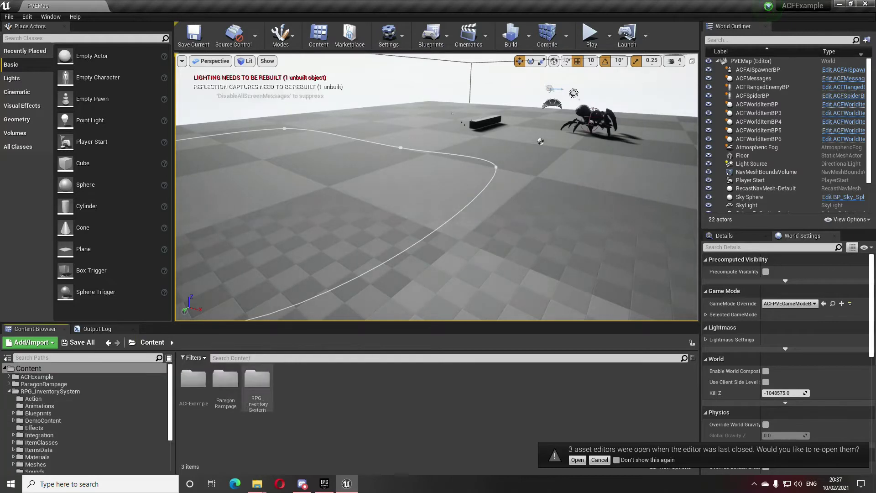
double_click(257, 381)
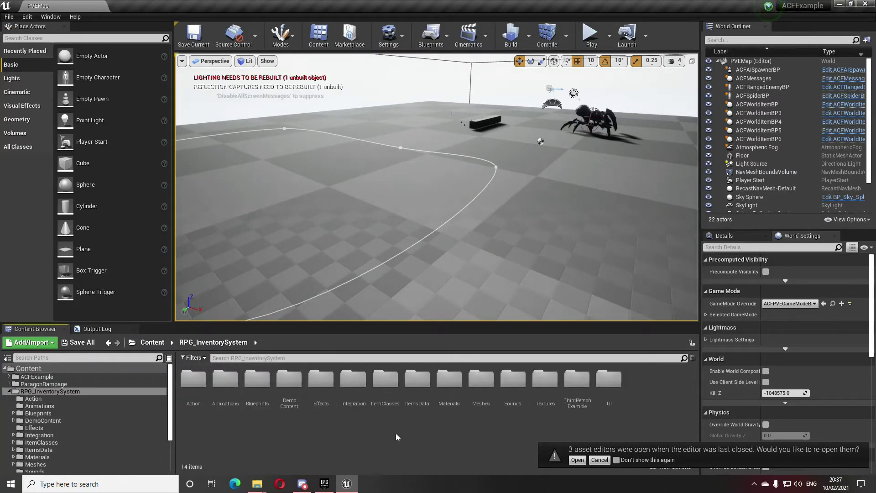
click(598, 459)
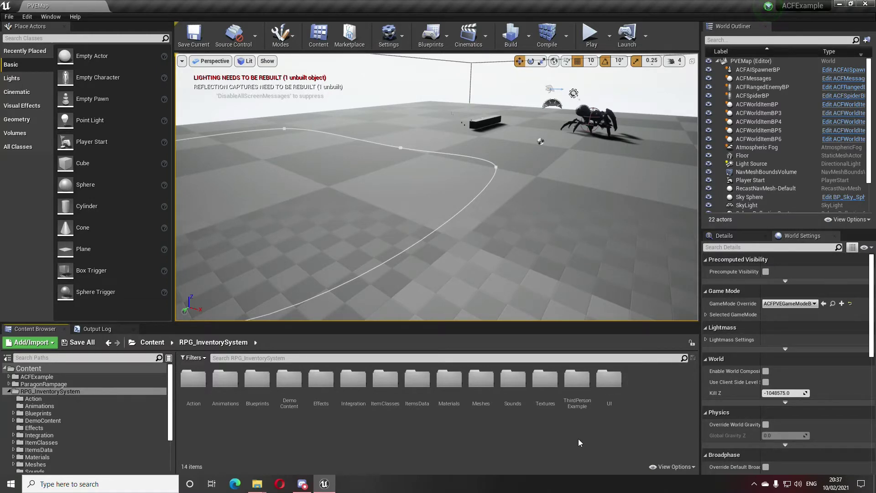
double_click(577, 379)
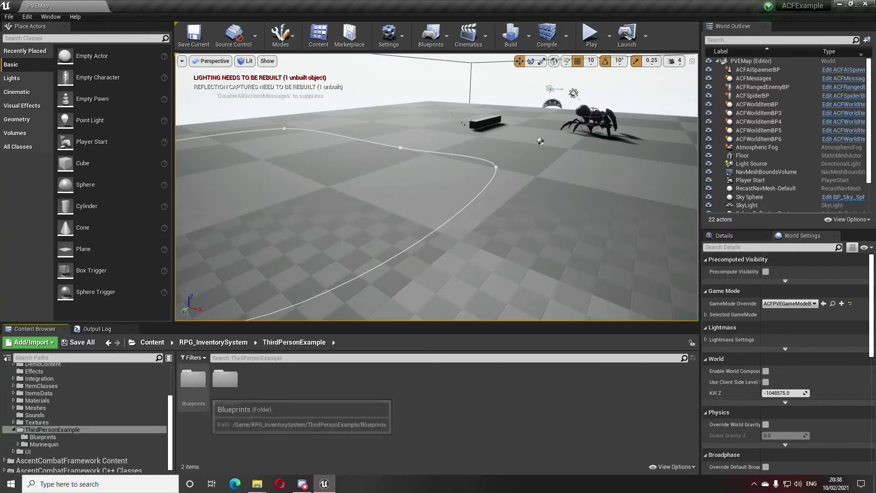
- Open BP_RPGInventoryCharacter's Event Graph and select the Moveset Change and OnDeath comment boxes
double_click(201, 403)
double_click(195, 392)
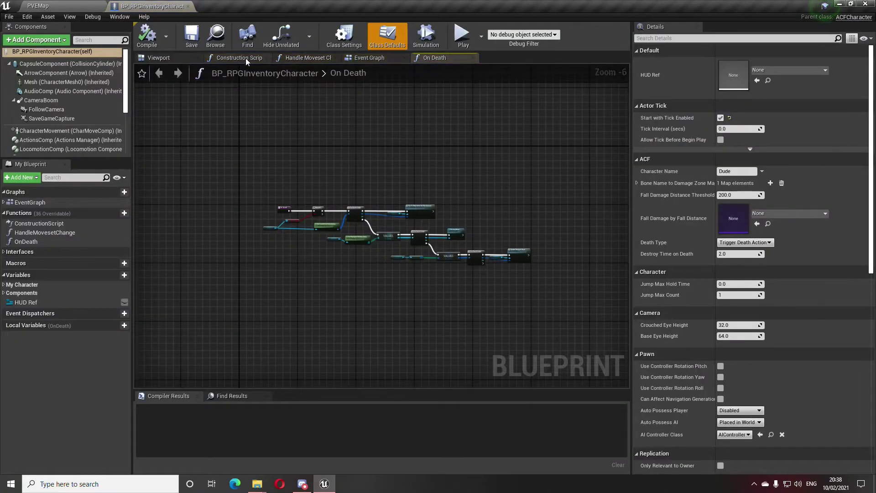
click(369, 57)
scroll(475, 134, up, 3)
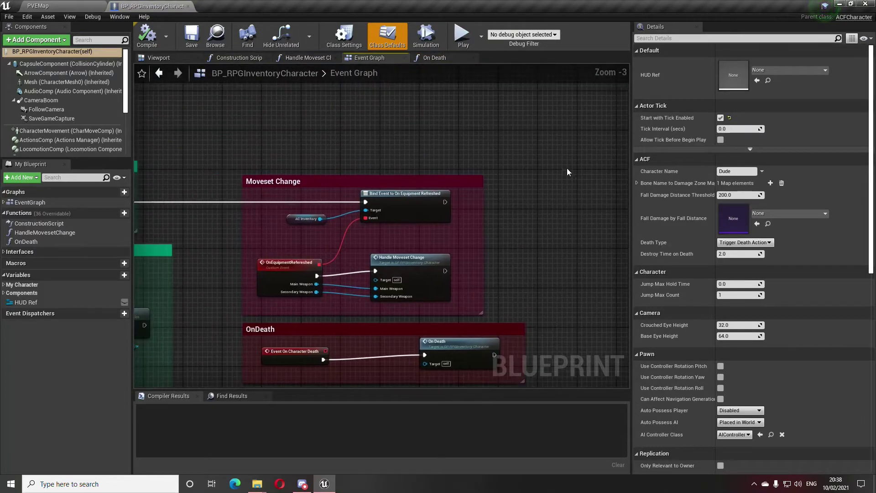
drag(570, 161, 231, 372)
right_drag(231, 371, 253, 331)
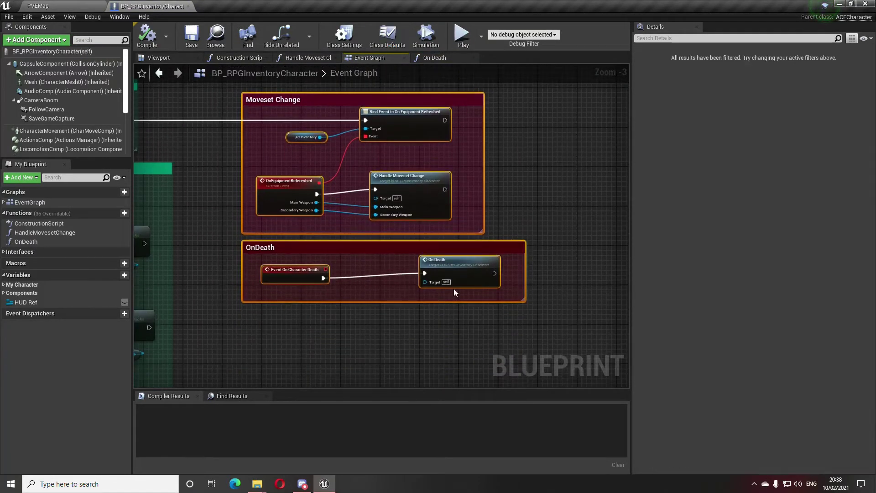
- Inspect the HandleMovesetChange and OnDeath functions, then select the Event On Character Death node
click(51, 233)
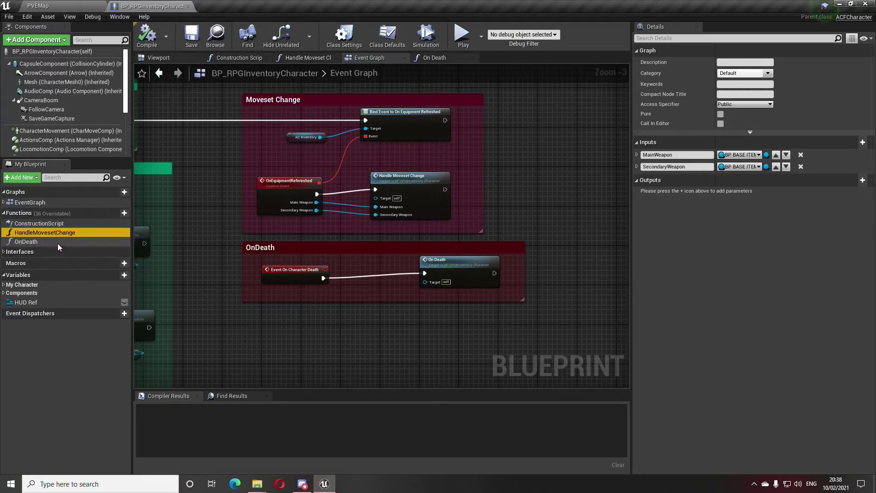
click(58, 242)
click(57, 234)
click(58, 241)
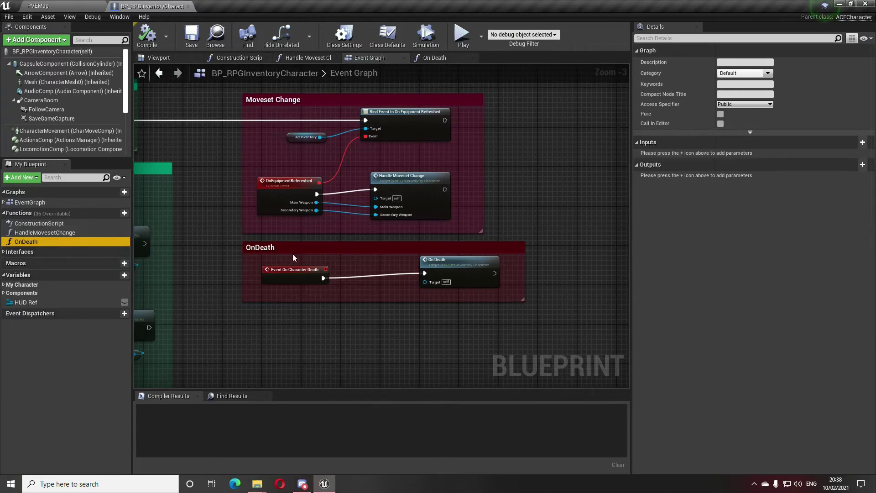
right_drag(294, 256, 306, 285)
drag(588, 110, 198, 344)
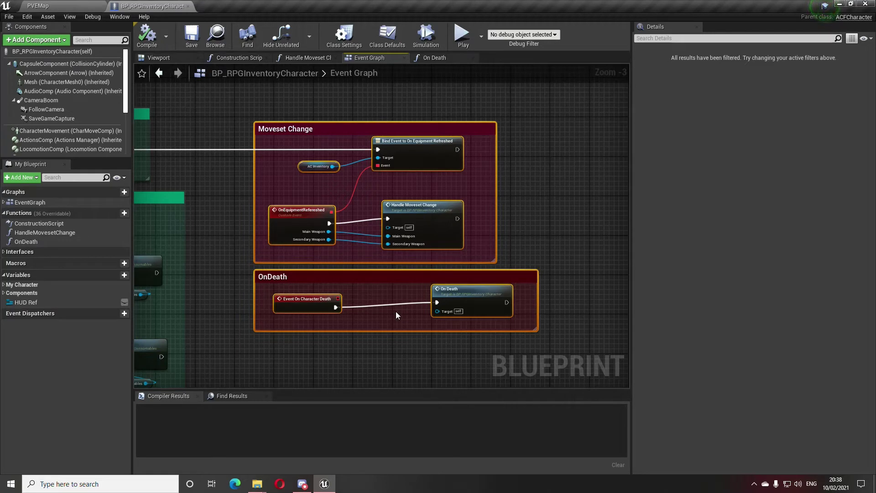
click(297, 307)
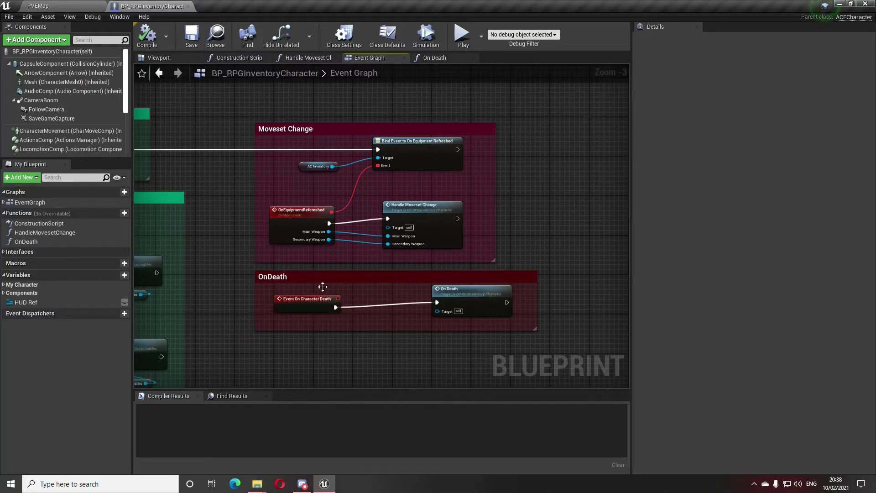
- Search the node actions for 'oncharac' without adding one, nudge the On Death node, and open its graph
right_click(286, 349)
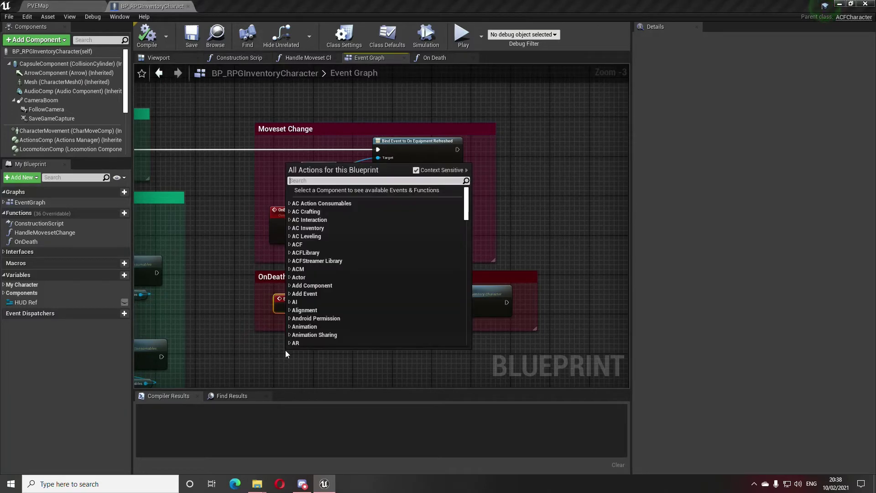
text(oncharac)
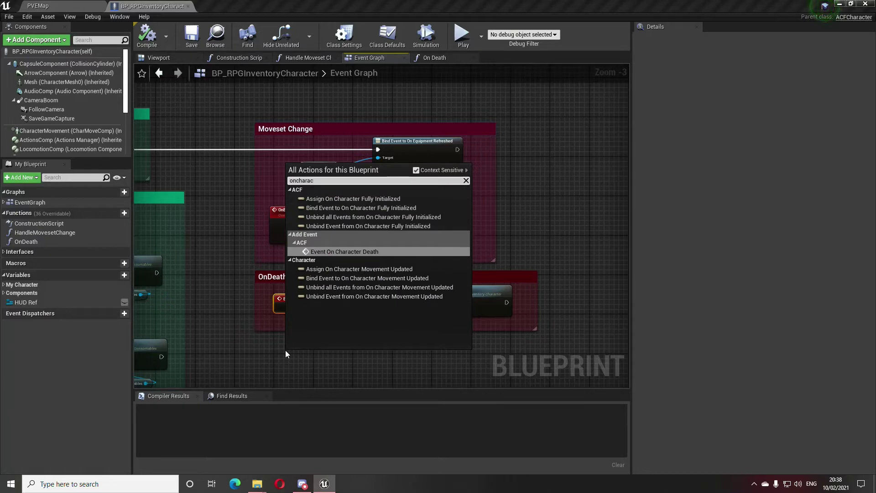
click(383, 354)
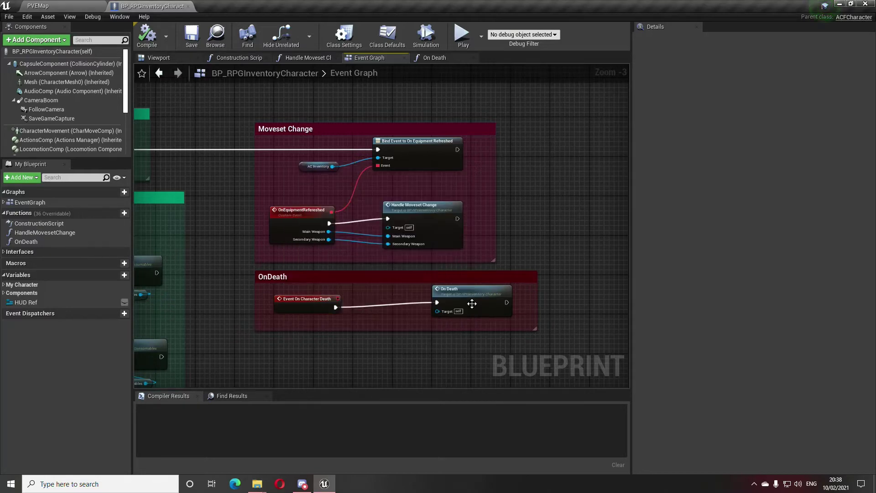
drag(475, 299, 451, 298)
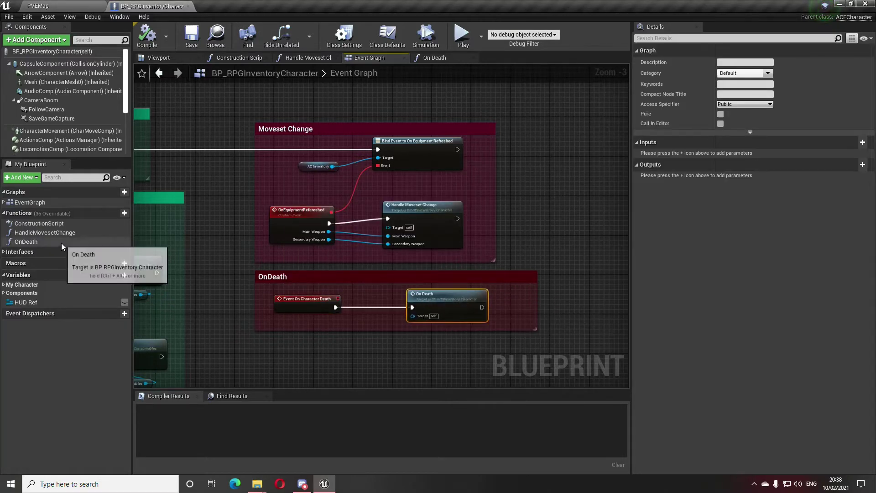
double_click(26, 242)
- Look over the Handle Moveset Change graph and the character's 3D viewport
double_click(44, 232)
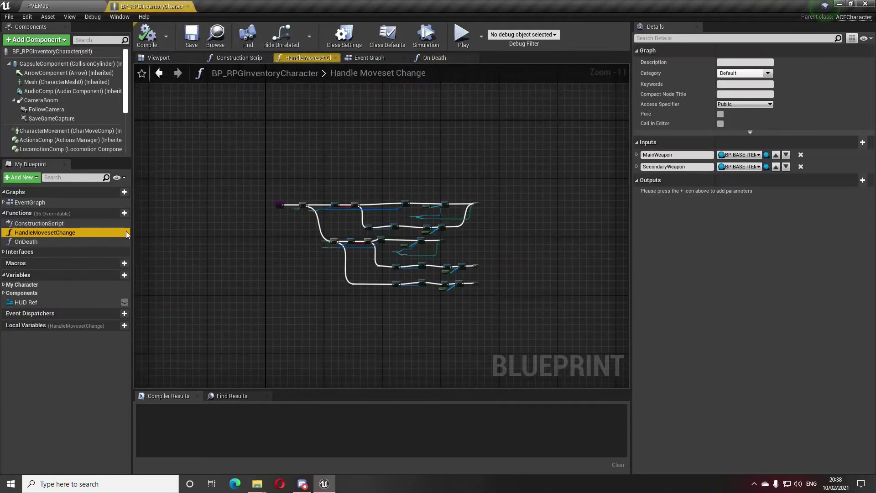
drag(460, 173, 514, 215)
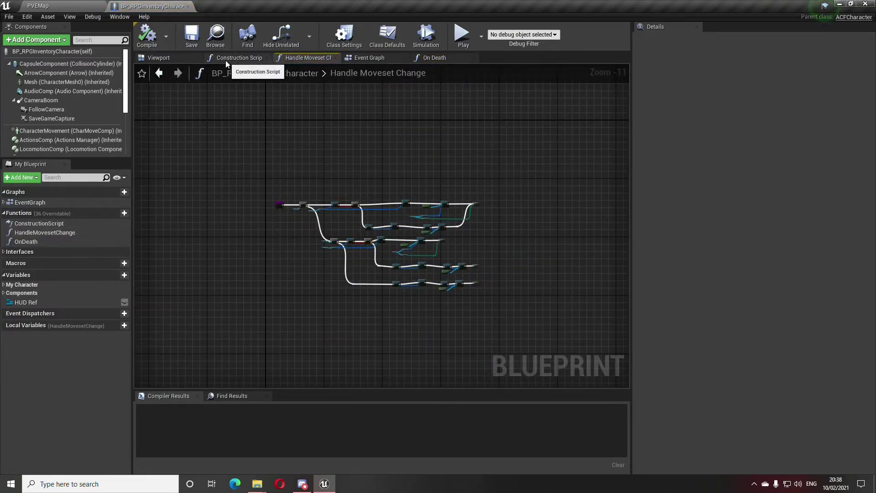
click(172, 58)
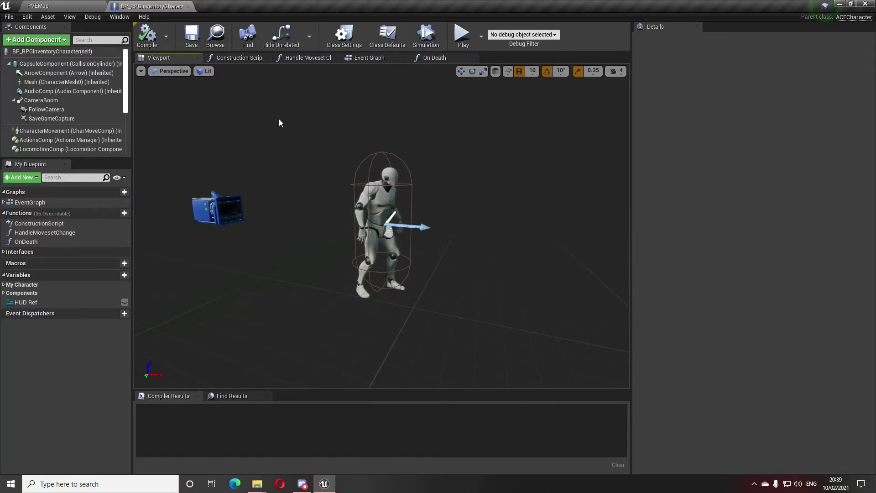
- Return to the PVEMap level and show the AscentCombatFramework Content folders
click(39, 6)
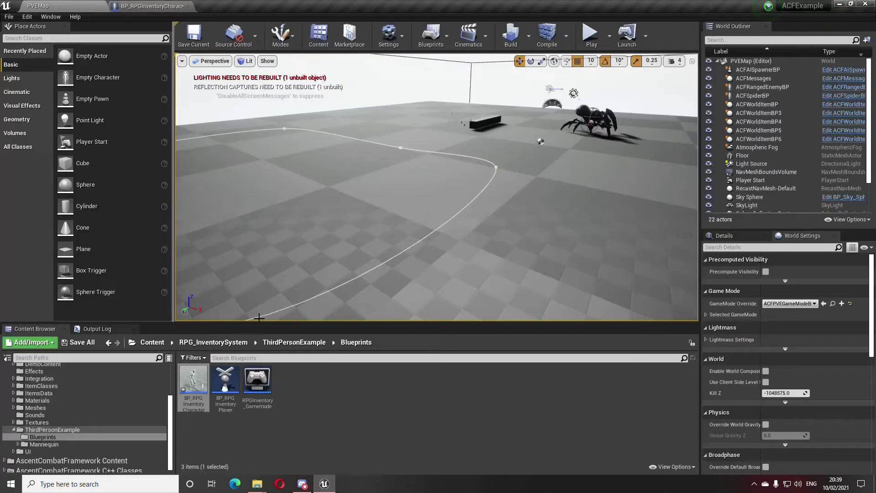
click(305, 419)
scroll(59, 418, down, 1)
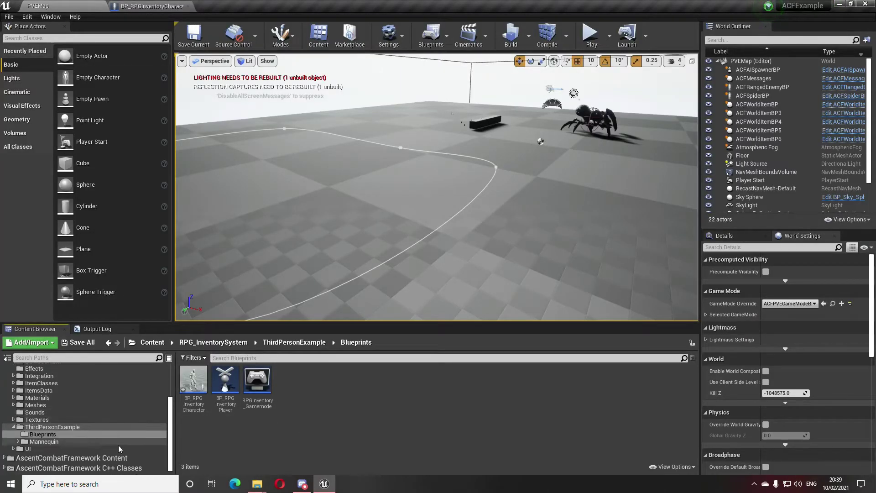
click(103, 458)
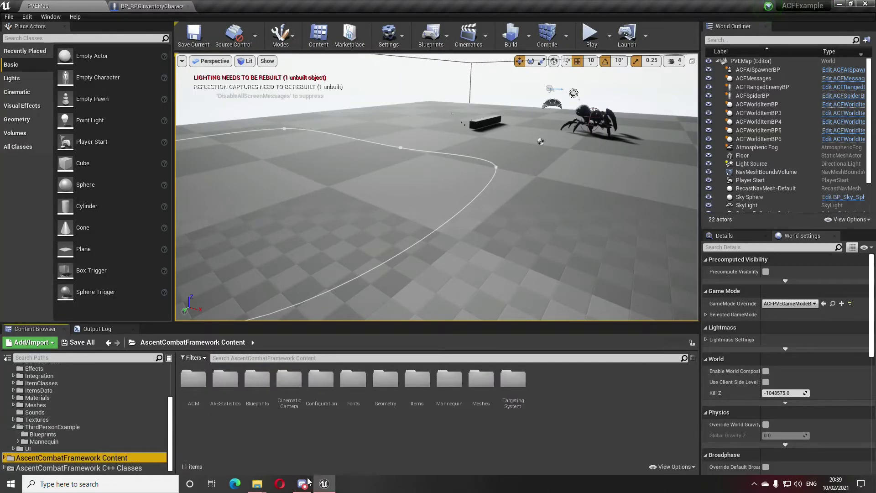
- Check the project's Plugins folder in Explorer, then minimize Explorer
mouse_move(258, 484)
click(299, 446)
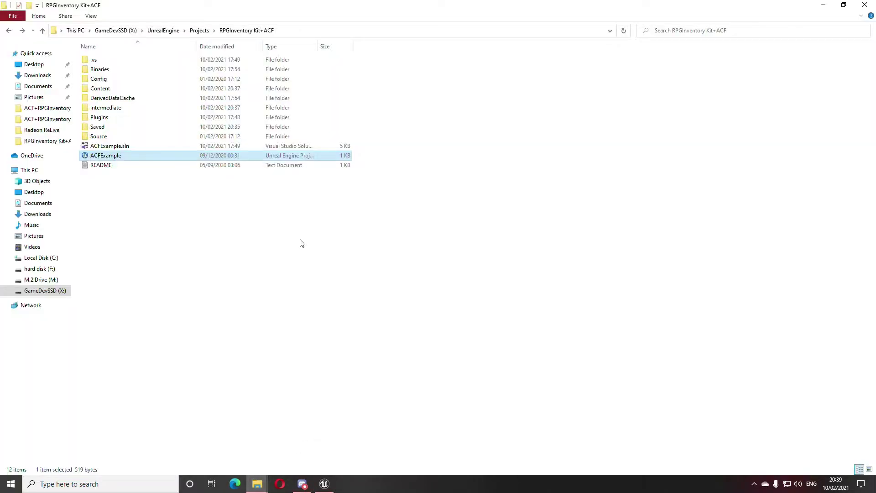
double_click(127, 119)
click(10, 30)
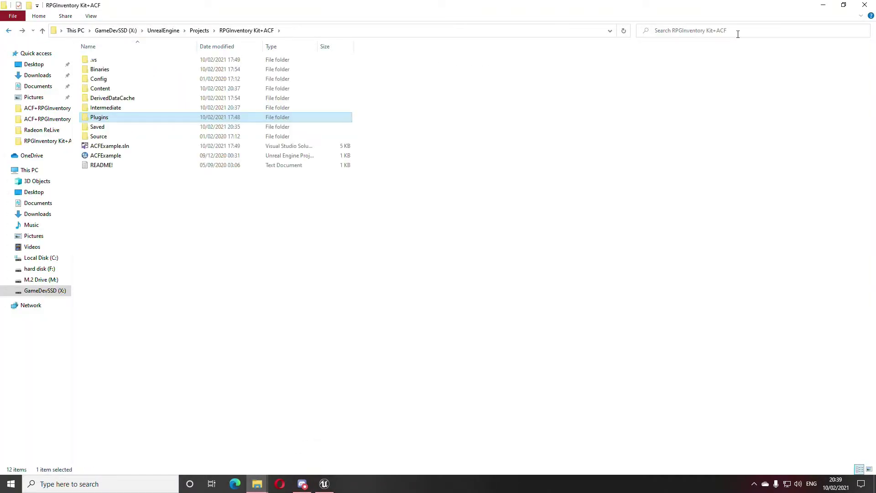
click(823, 4)
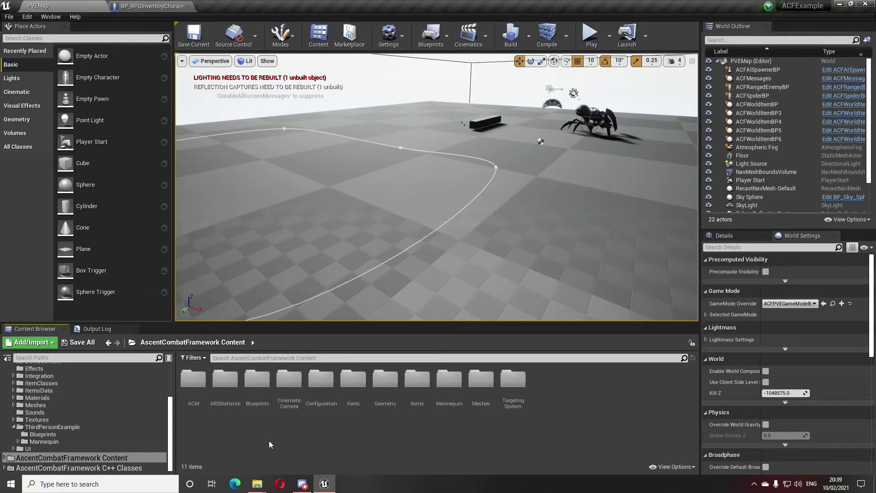
- Open AscentCombatFramework Content > Blueprints and select ACFNPCCharacterBP after checking ACFPlayerCharacterBP
click(120, 458)
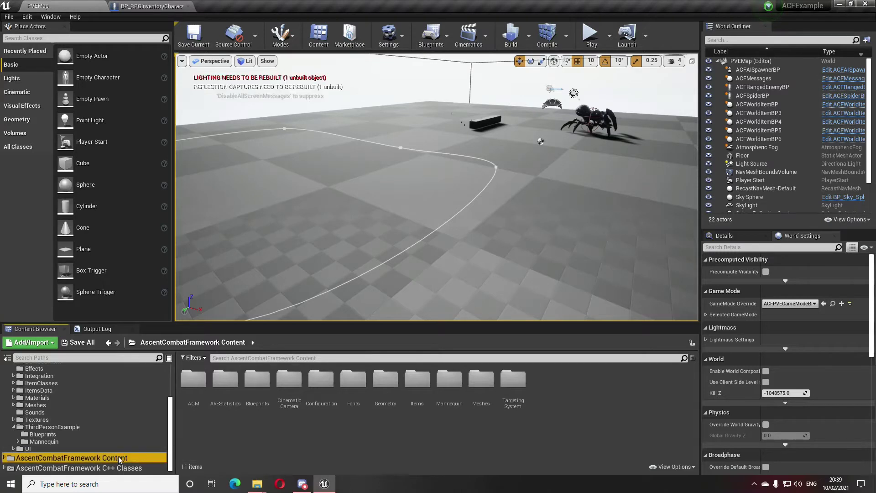
scroll(97, 436, up, 3)
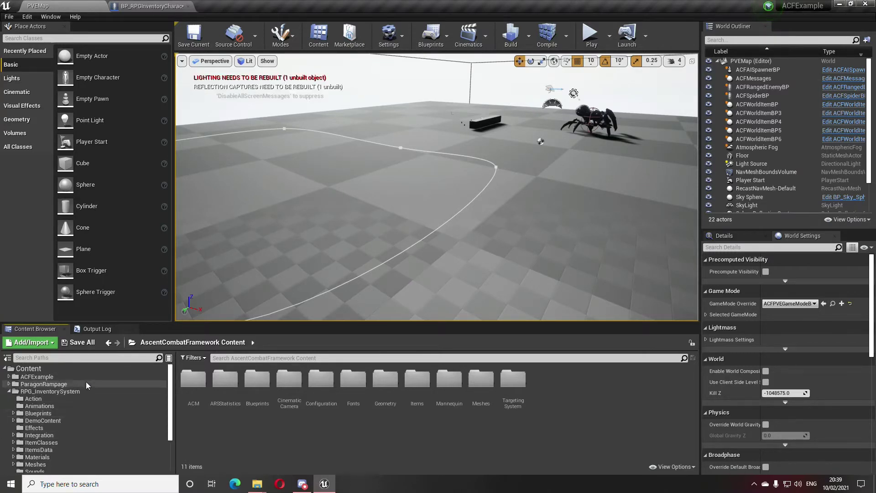
scroll(90, 385, down, 3)
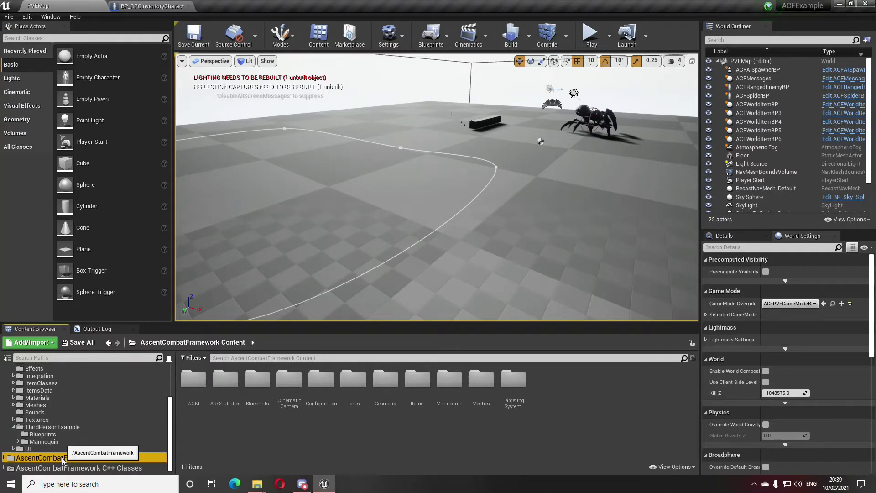
double_click(257, 379)
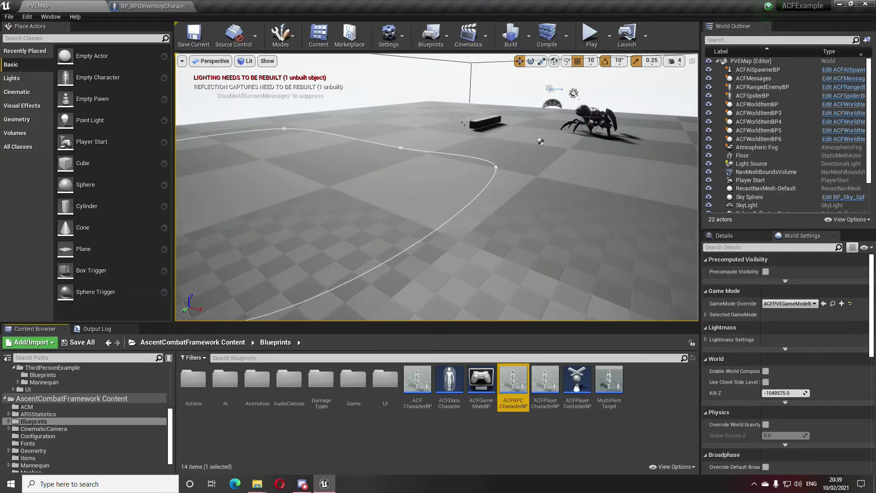
click(546, 408)
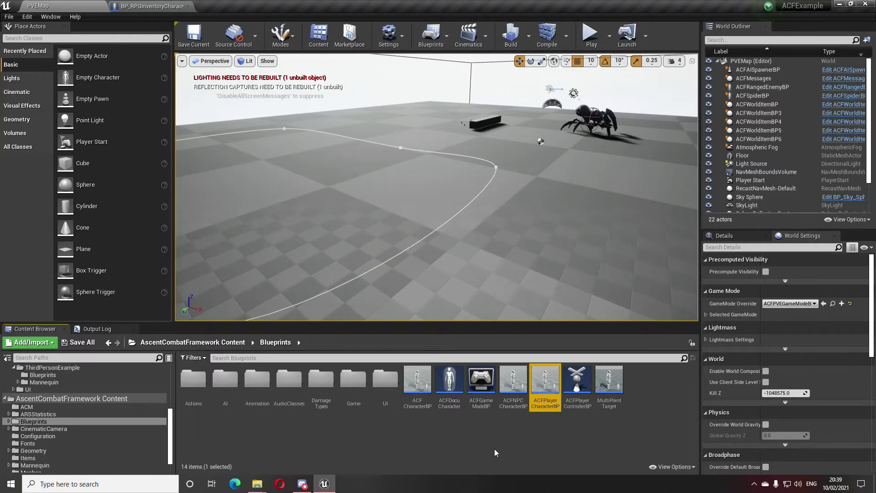
click(514, 402)
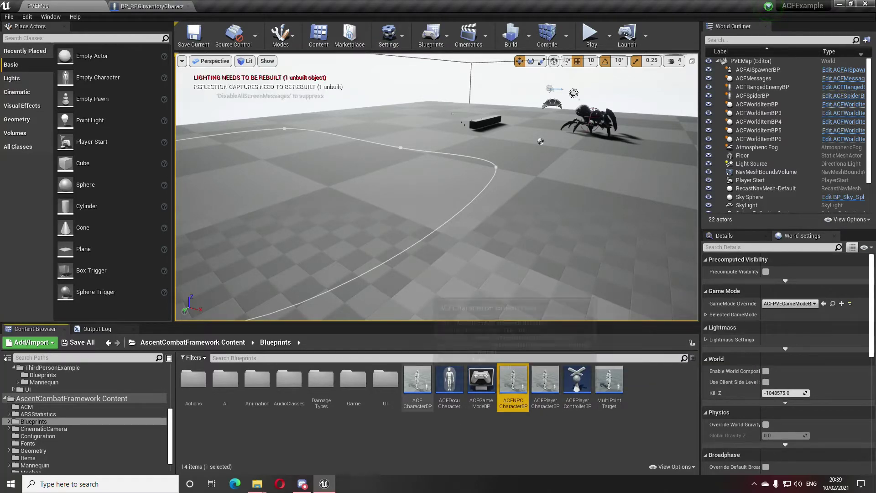
- Reparent ACF CharacterBP to BP_RPGInventoryCharacter in Class Settings, then return to PVEMap
double_click(418, 381)
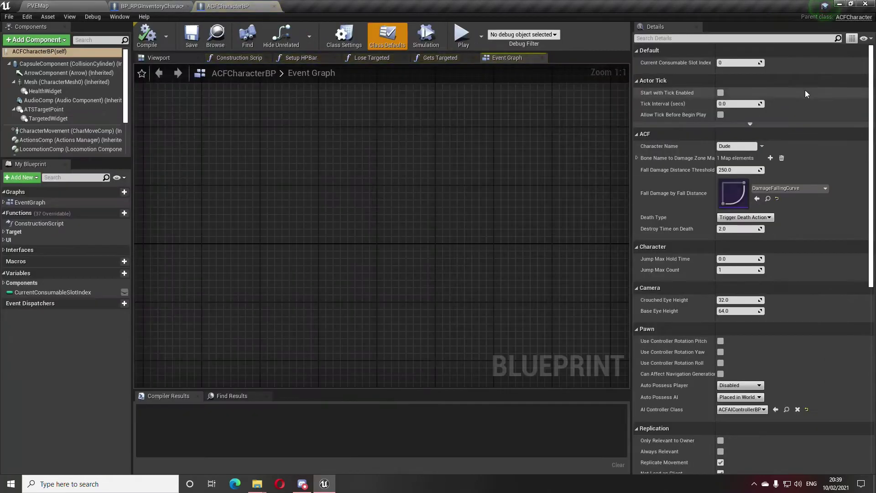
click(344, 36)
click(726, 67)
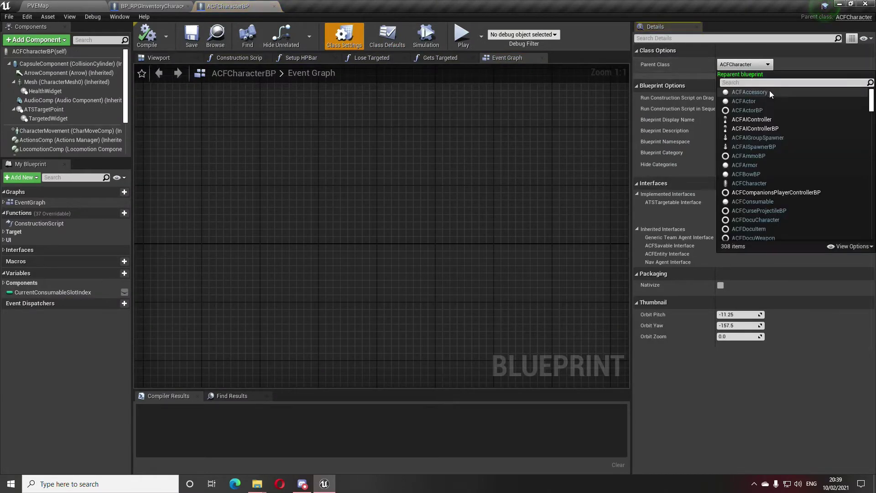
text(BP_r)
click(791, 92)
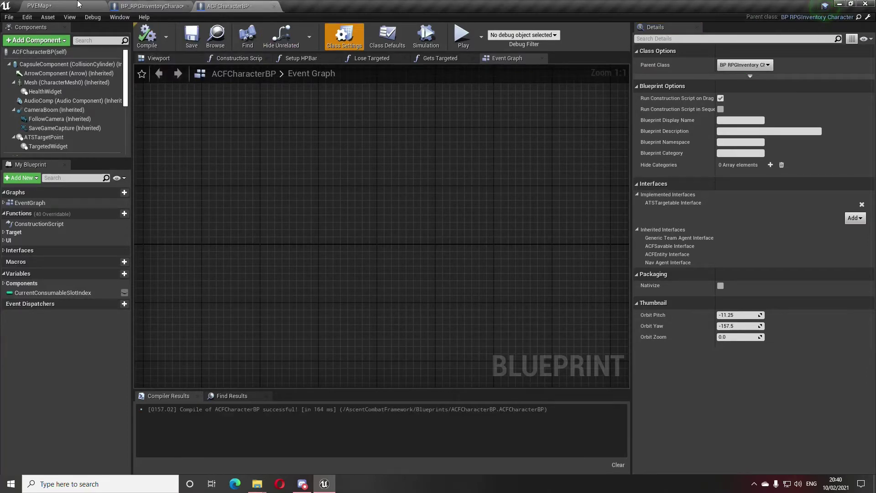
click(39, 6)
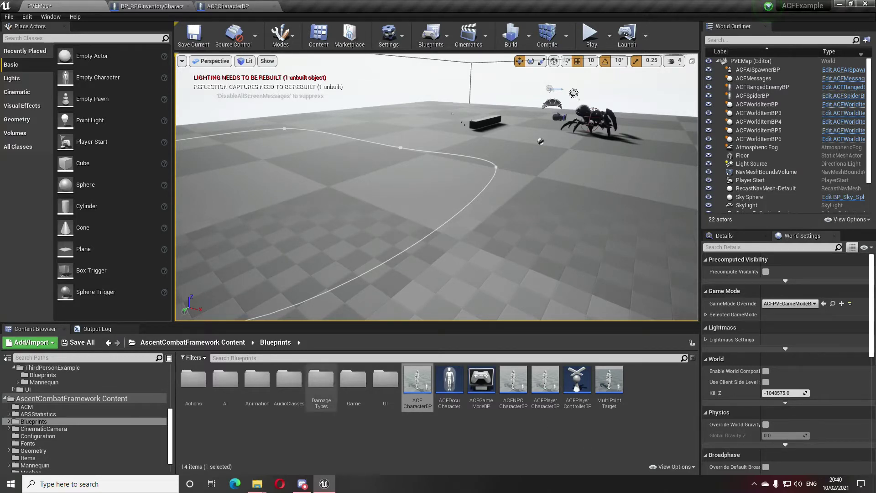
- Browse RPG_InventorySystem > ThirdPersonExample > Blueprints and select BP_RPGInventoryCharacter
click(243, 347)
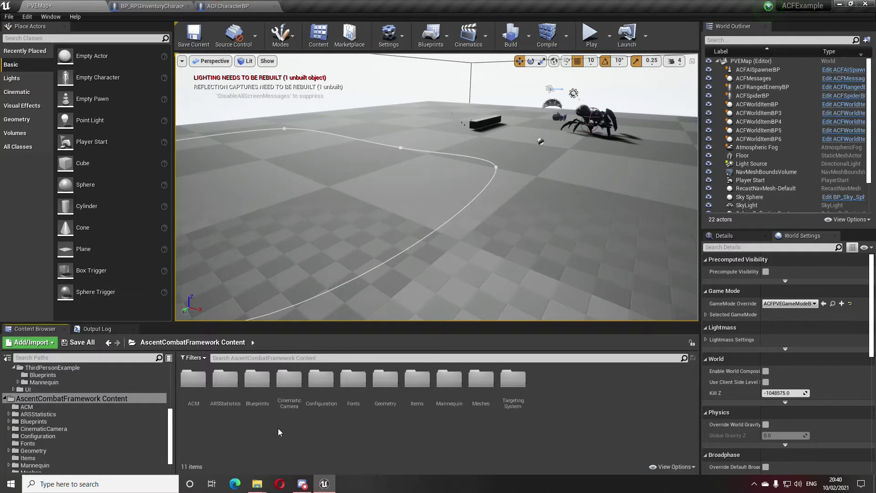
double_click(257, 379)
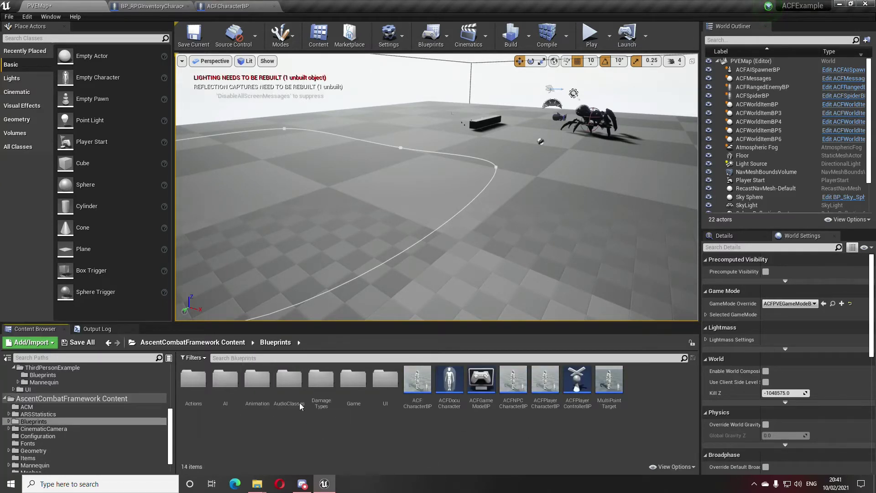
scroll(72, 393, up, 4)
scroll(69, 396, up, 3)
click(69, 393)
double_click(583, 408)
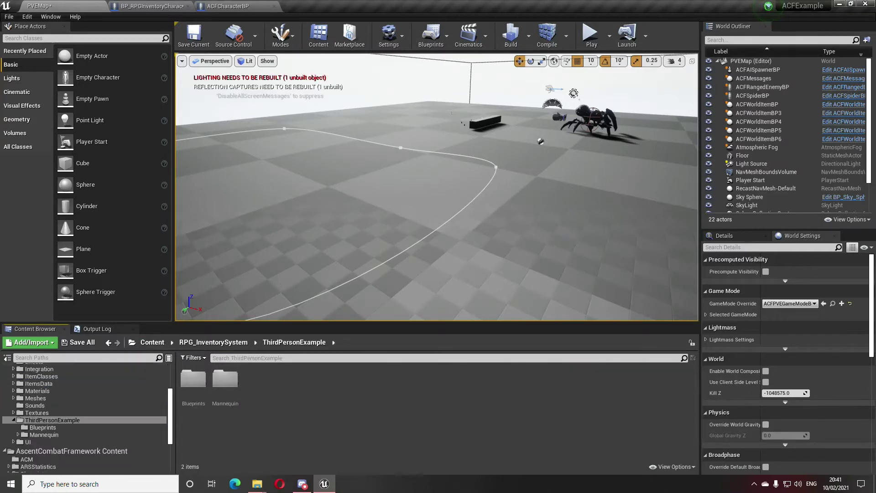
double_click(193, 379)
click(194, 381)
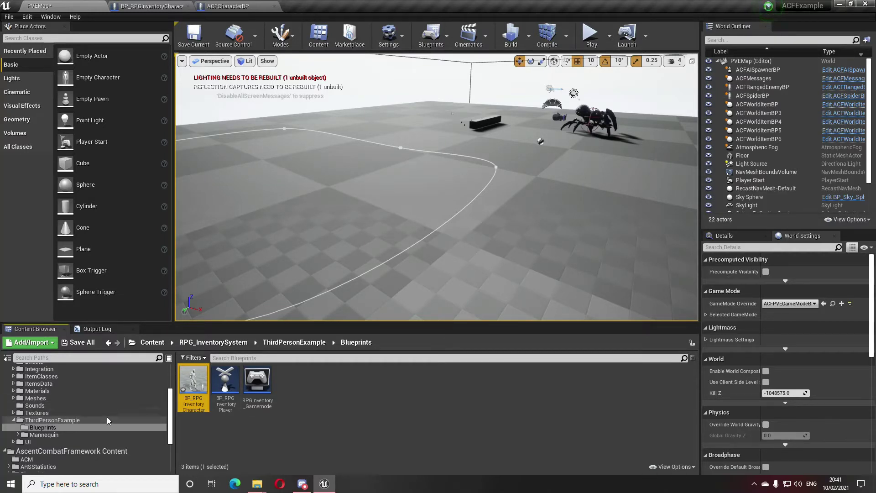
- Expand the RPG_InventorySystem subfolders and show the ACFExample folder's contents
scroll(106, 417, up, 5)
double_click(15, 392)
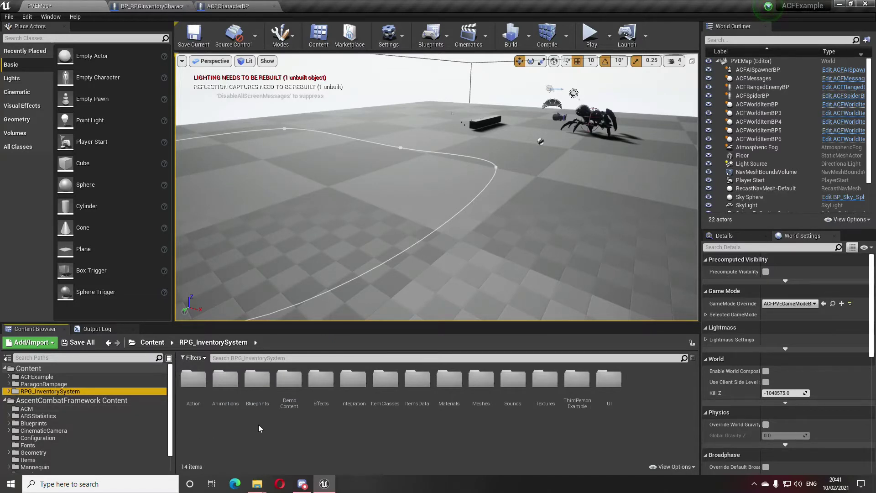
click(78, 376)
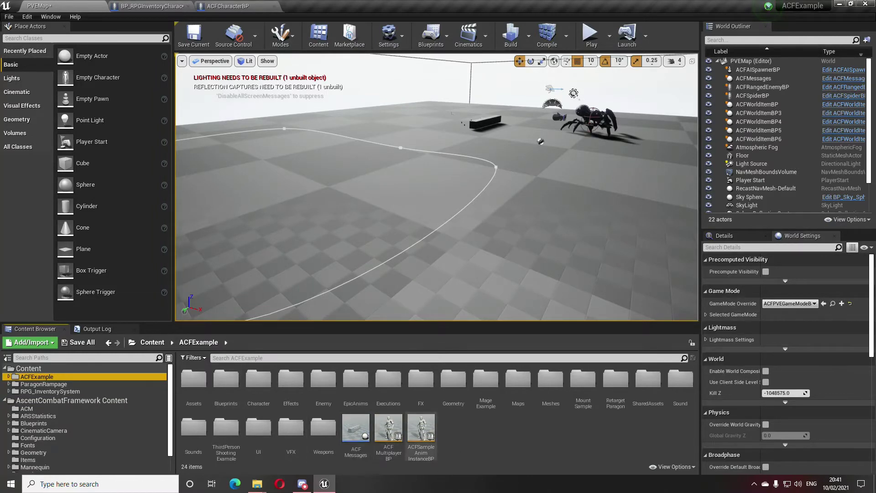
- In ACFSampleAnimInstanceBP, set Common Actions Element 0's action to UseItemRPG_Action
double_click(422, 430)
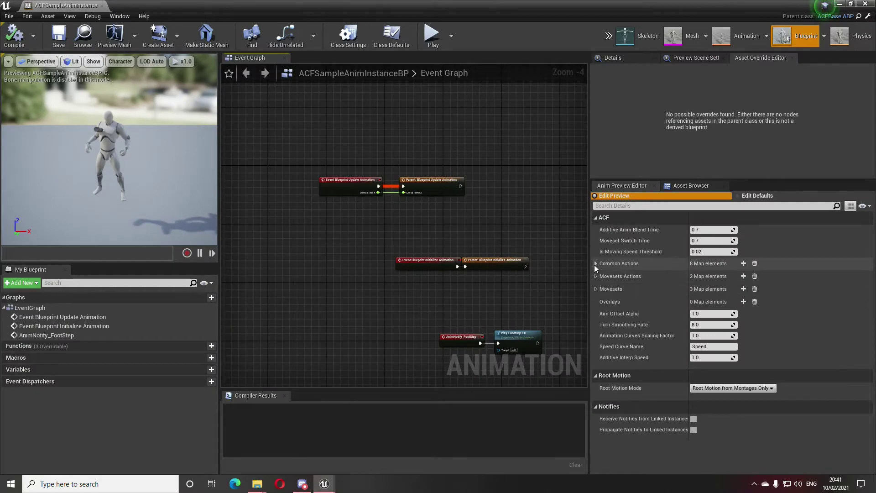
click(595, 264)
click(604, 290)
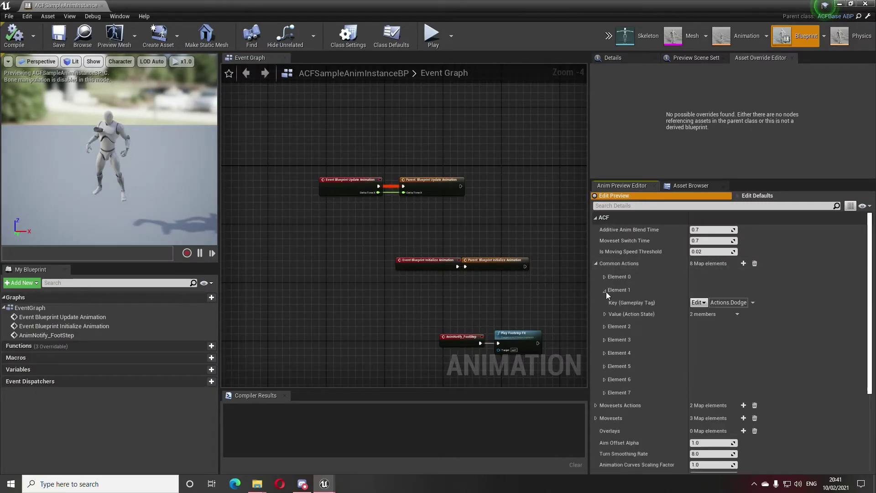
click(604, 290)
click(605, 277)
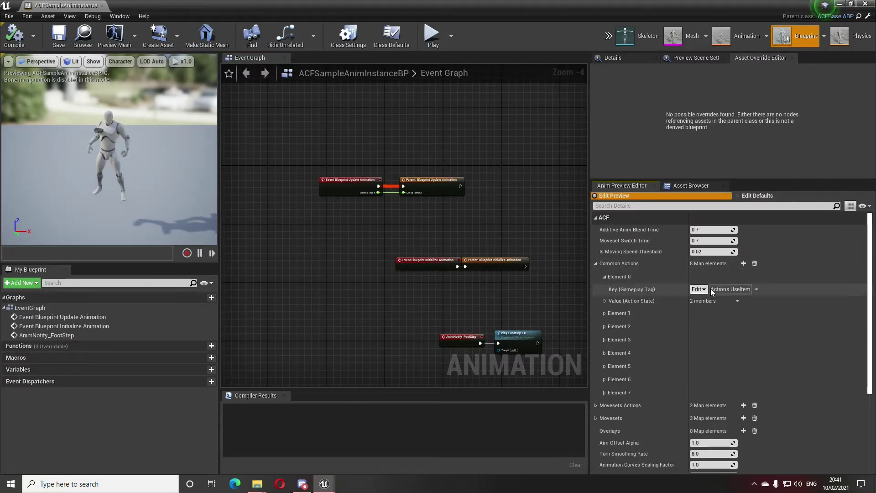
click(604, 301)
click(721, 348)
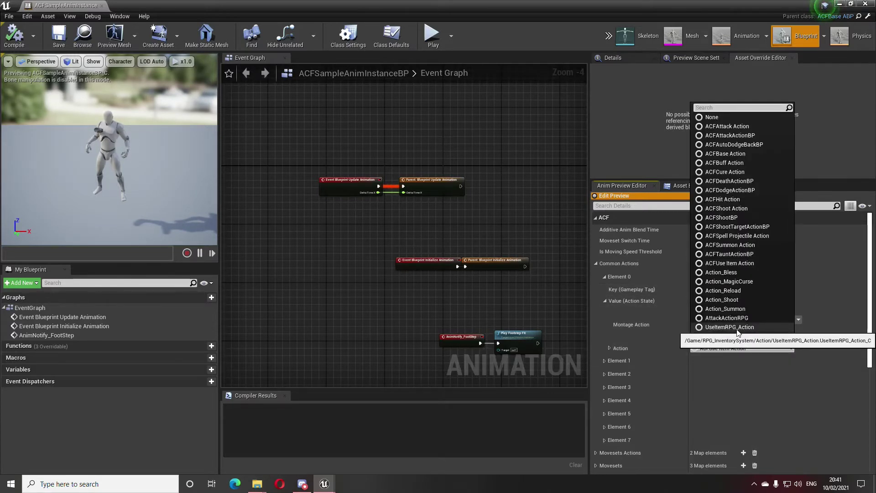
click(716, 328)
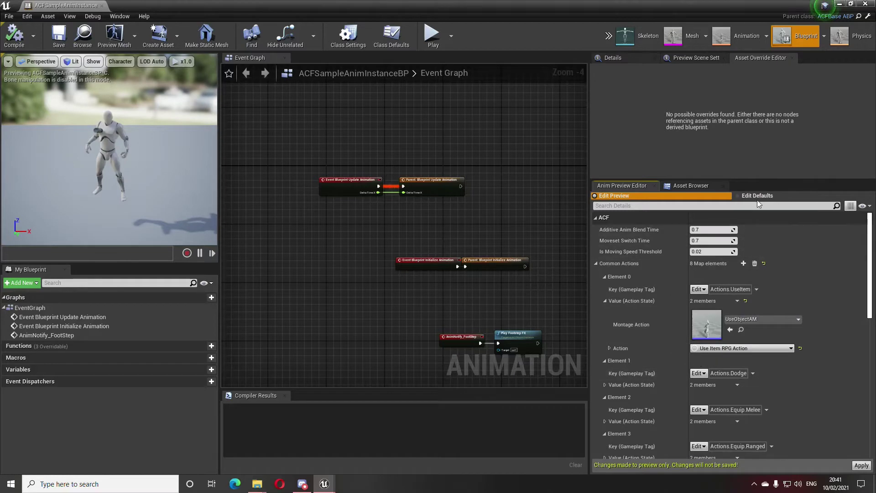
- In Class Defaults, expand Common Actions Element 0's value and bring up its action class list
click(757, 197)
click(596, 277)
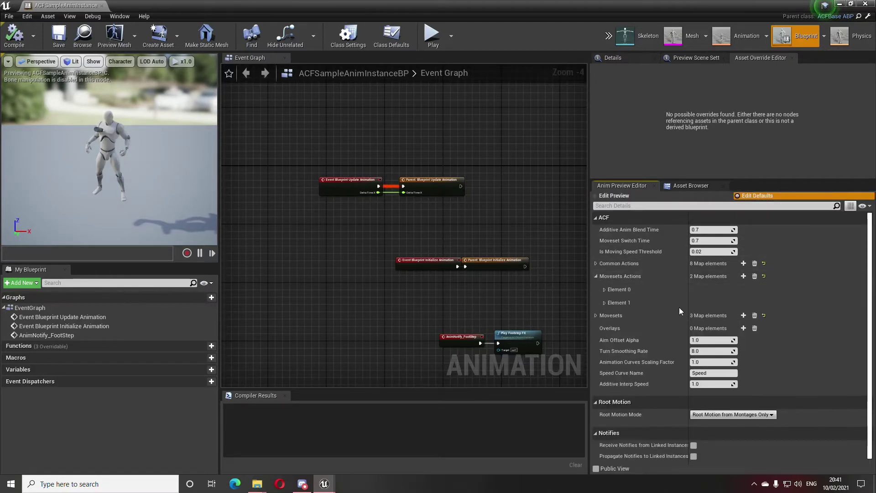
click(605, 289)
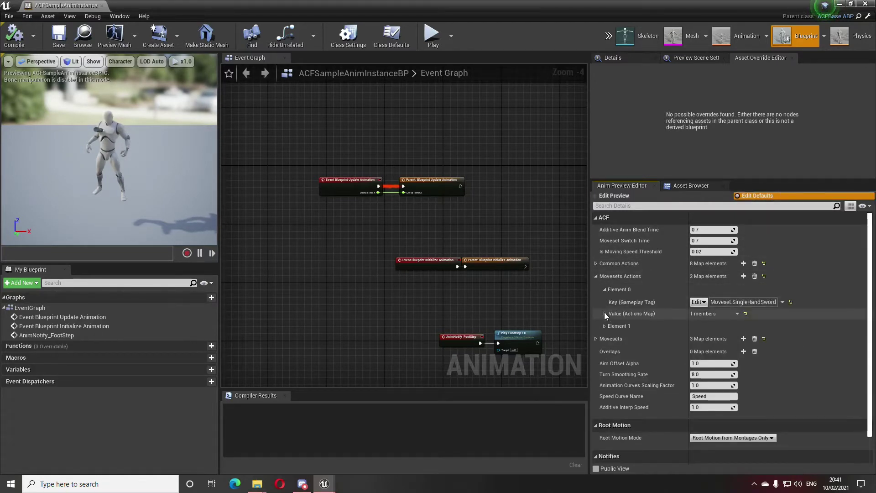
click(605, 289)
click(596, 264)
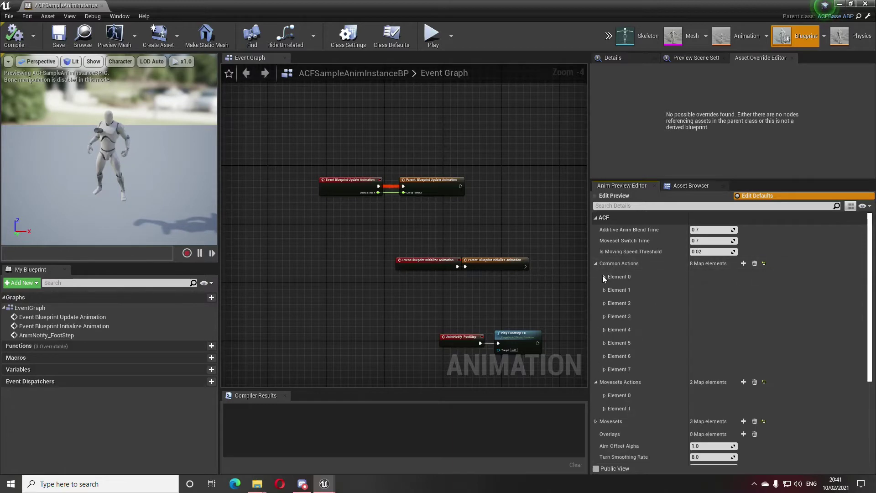
click(605, 277)
click(605, 301)
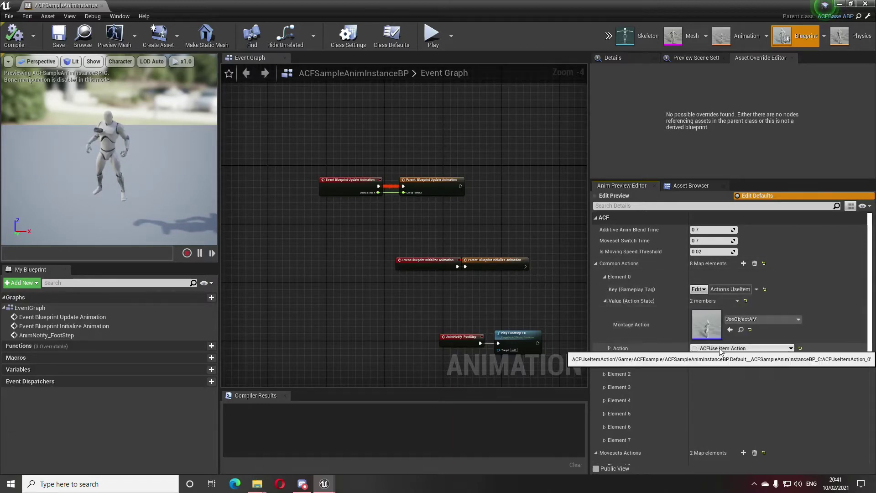
click(725, 349)
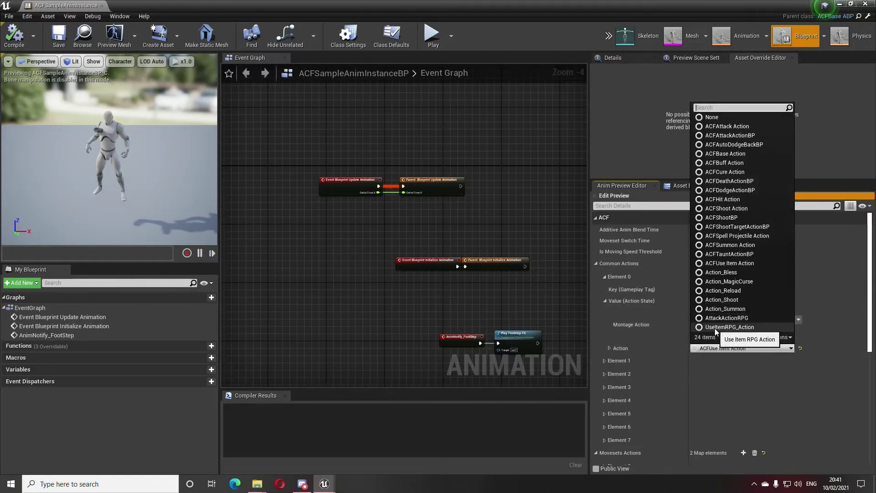
- Set the Actions.UseItem action to Use Item RPG Action with its slot set to Pocket1
click(730, 327)
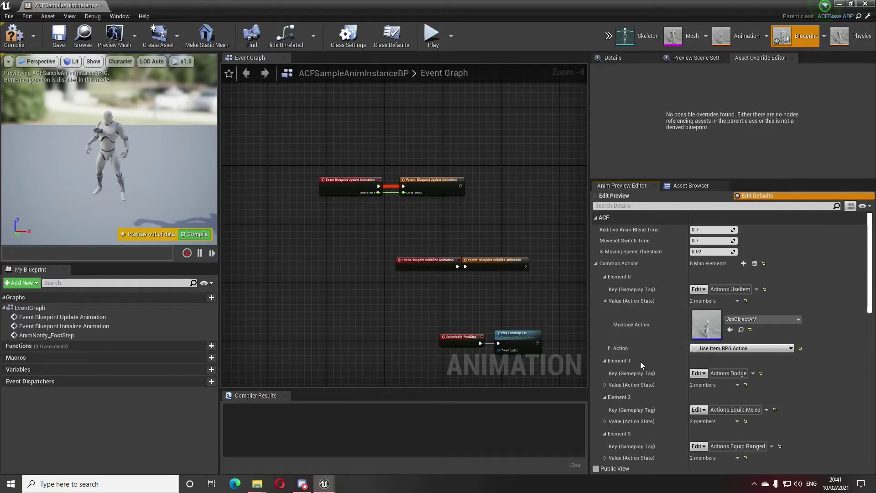
click(610, 348)
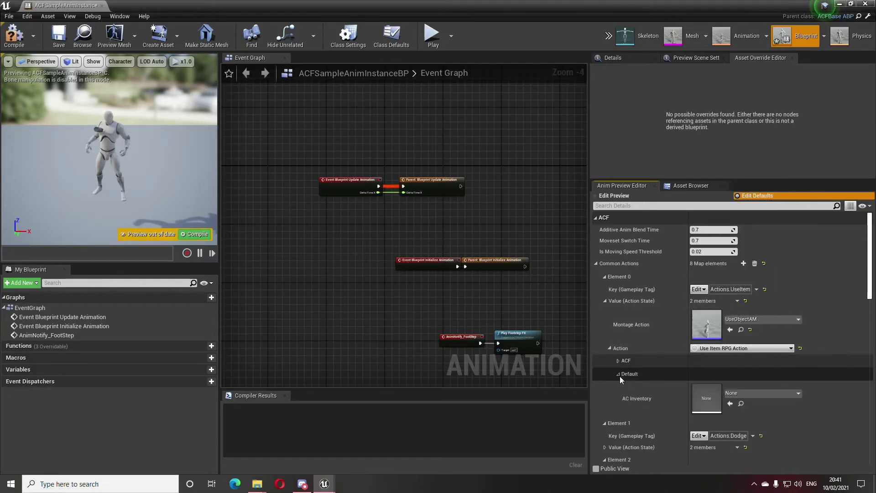
click(618, 361)
scroll(699, 364, down, 1)
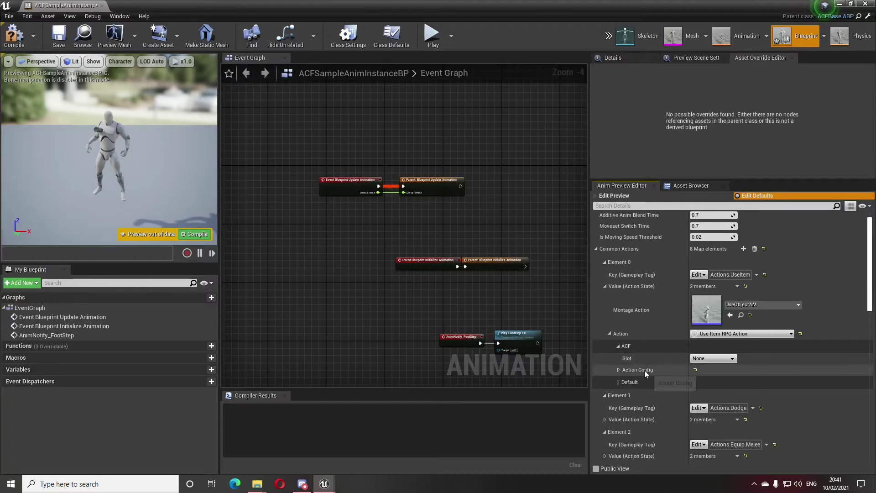
click(713, 360)
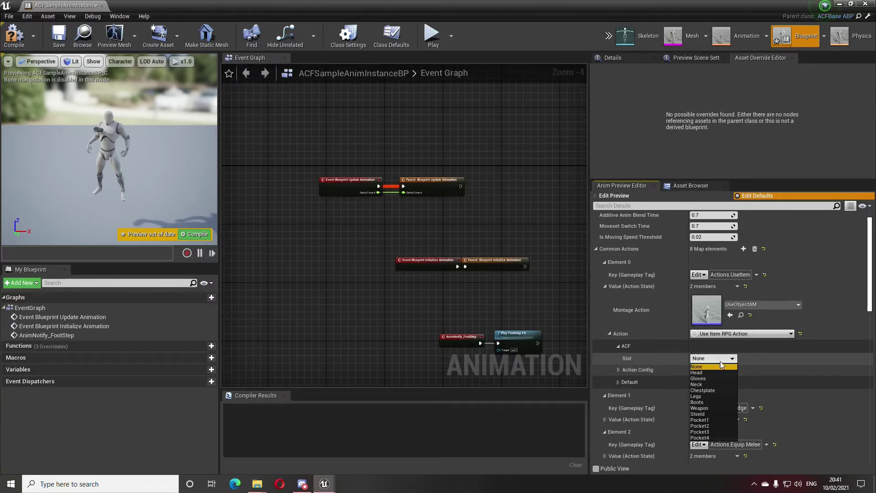
click(714, 420)
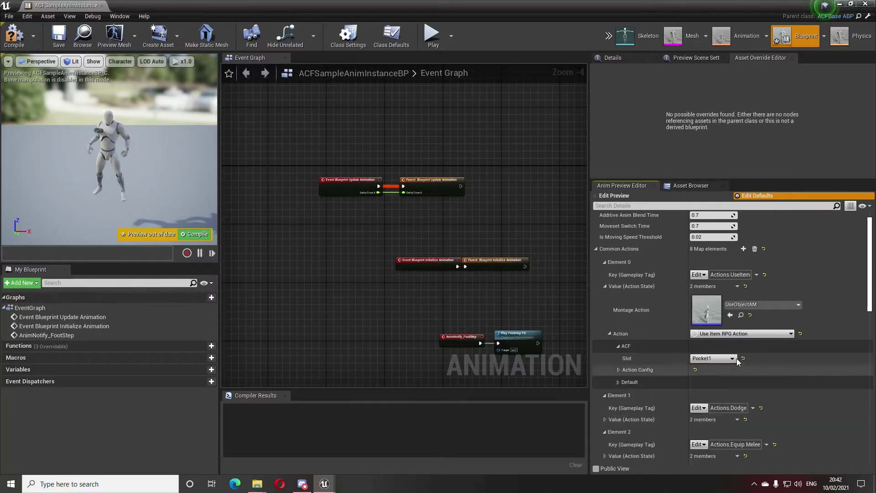
- Recheck the slot choices keeping Pocket1, then collapse the Actions.UseItem entry
click(706, 361)
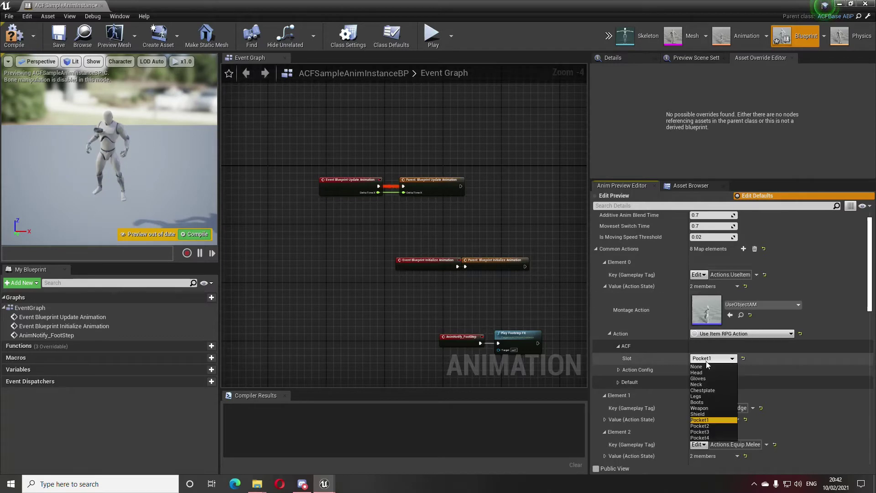
click(713, 359)
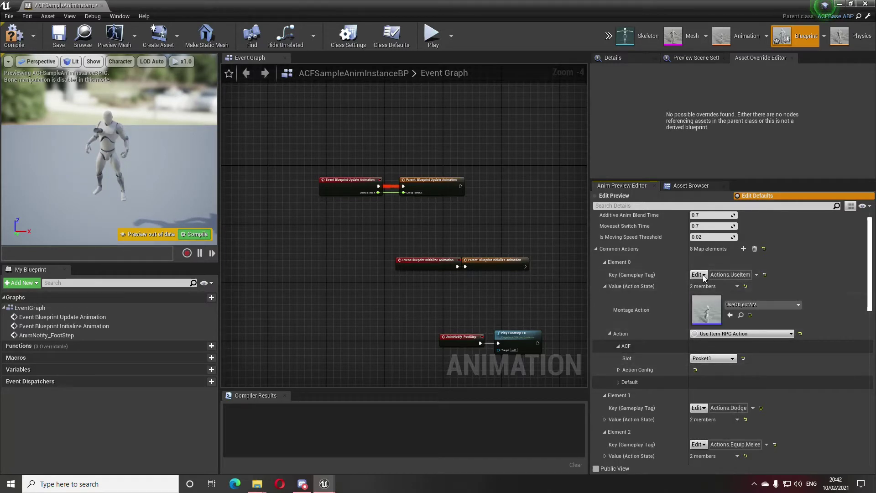
click(710, 360)
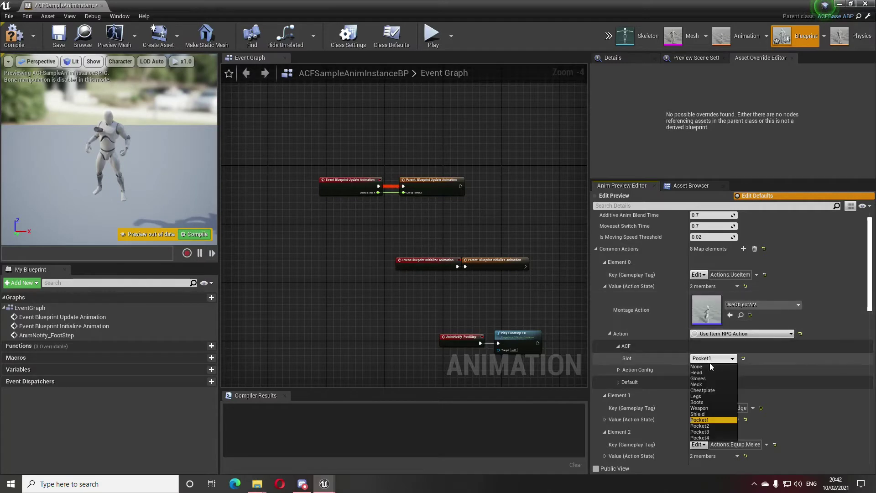
click(701, 361)
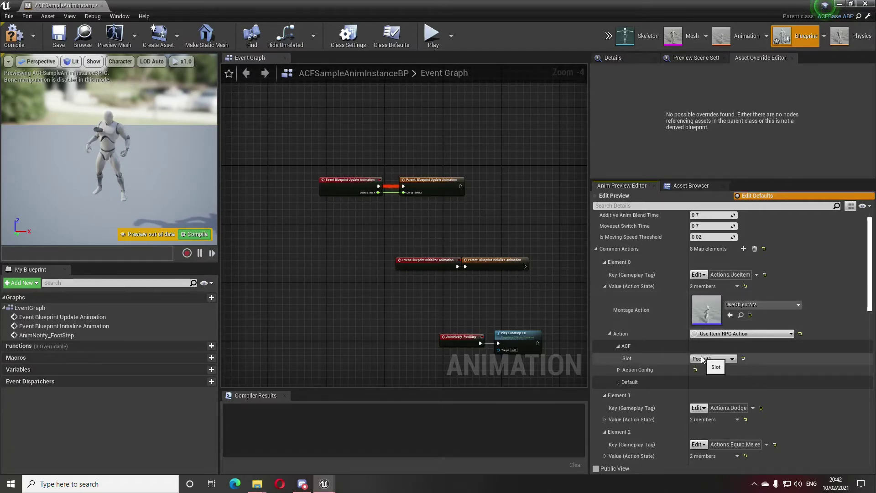
click(605, 262)
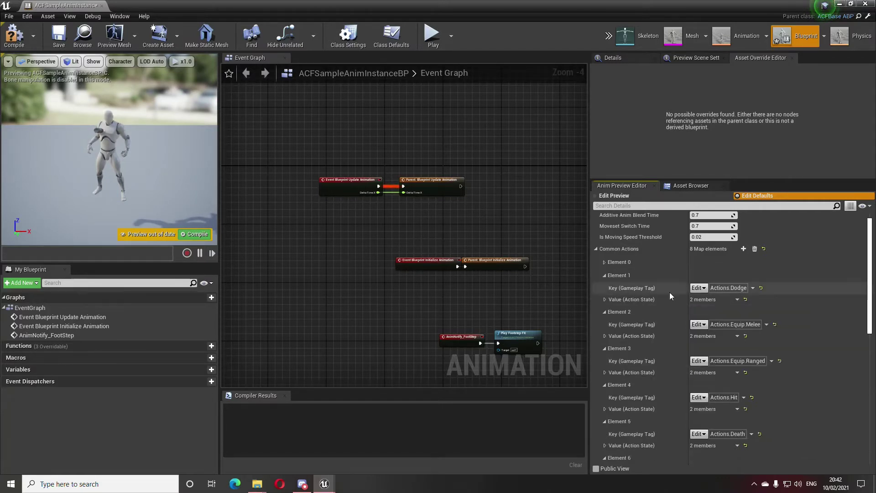
- Make Actions.Equip.Melee use the Use Item RPG Action
click(605, 336)
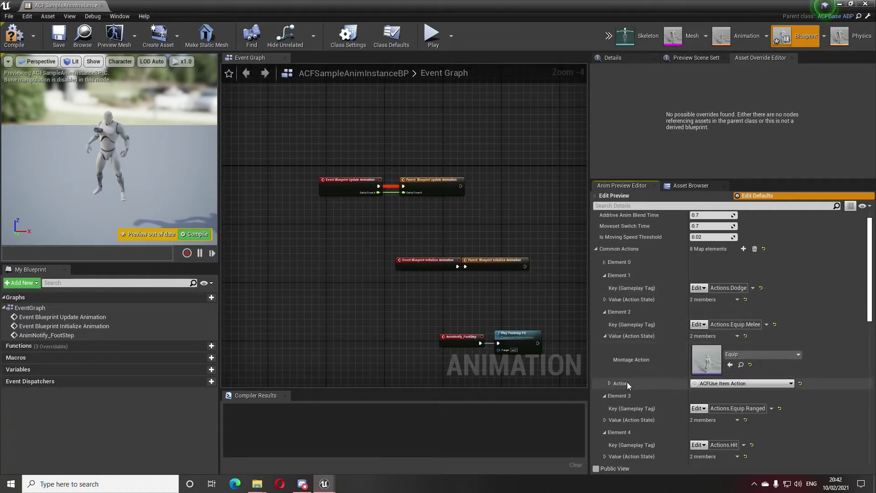
click(609, 384)
click(733, 384)
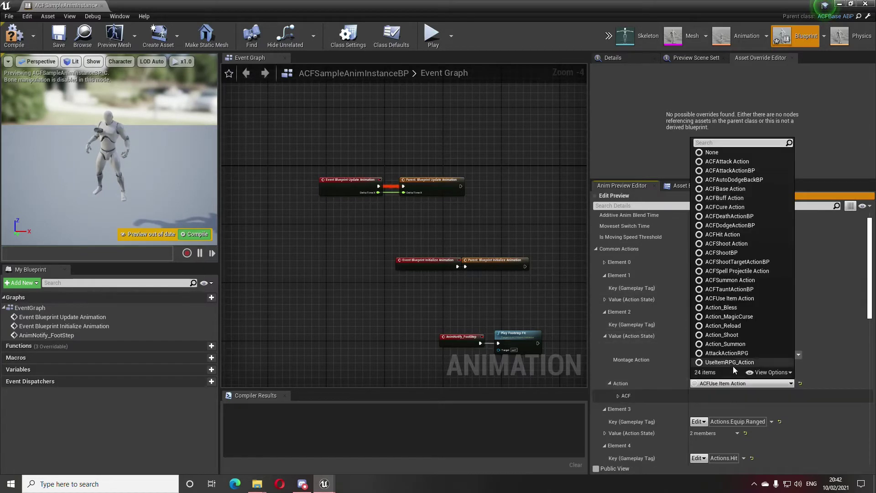
click(730, 362)
- Restore the Actions.UseItem slot to Pocket1, then collapse the UseItem and Dodge entries
click(719, 358)
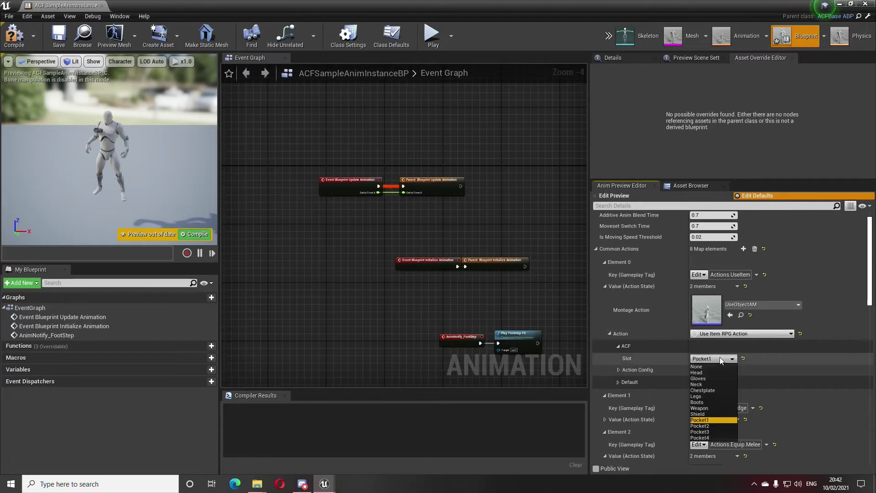
click(707, 408)
scroll(679, 374, down, 5)
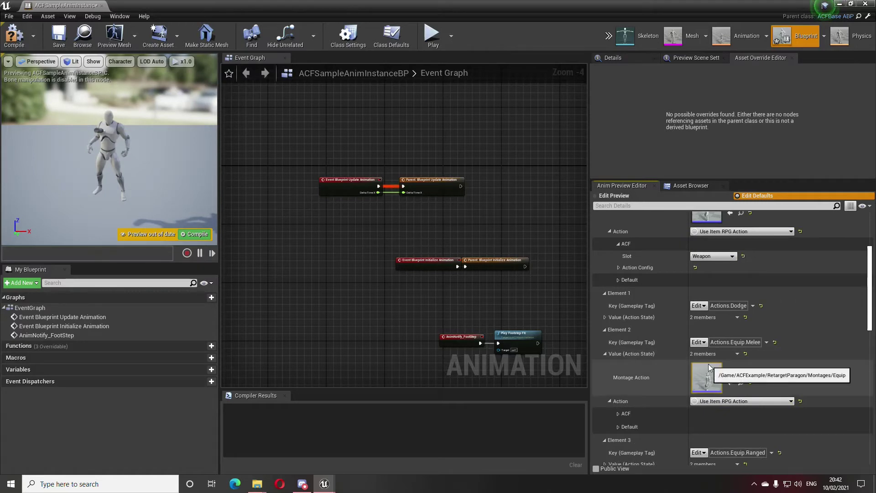
scroll(709, 363, up, 6)
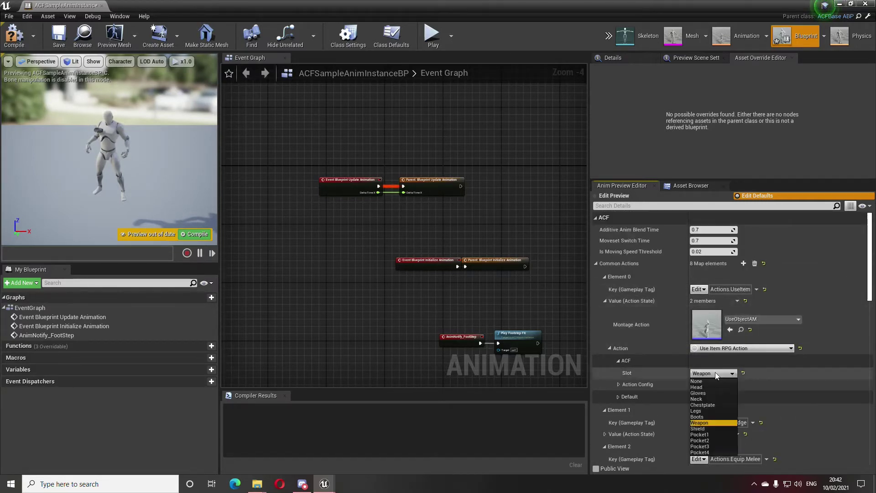
click(703, 435)
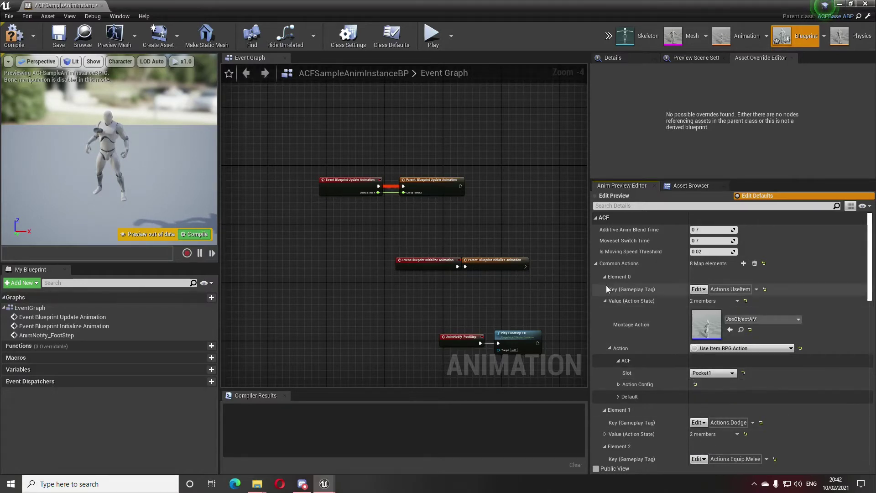
click(606, 277)
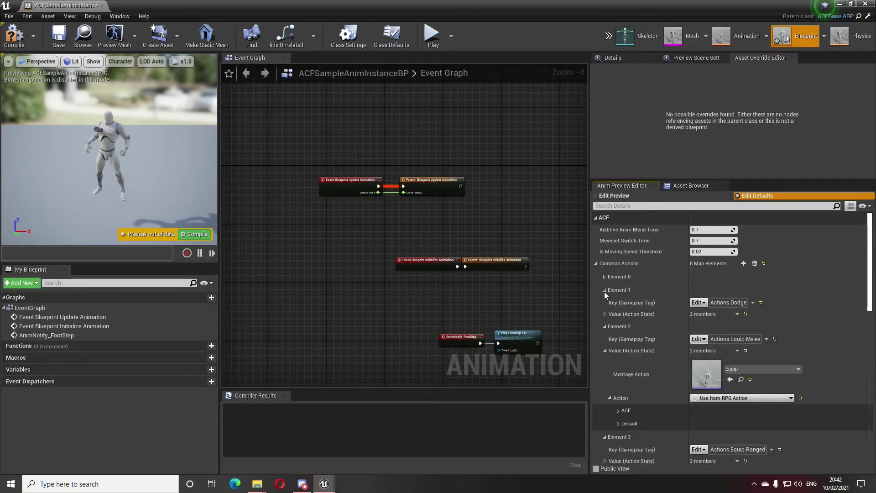
click(604, 290)
- Set the Actions.Equip.Melee slot to Weapon in its ACF settings
scroll(715, 306, down, 1)
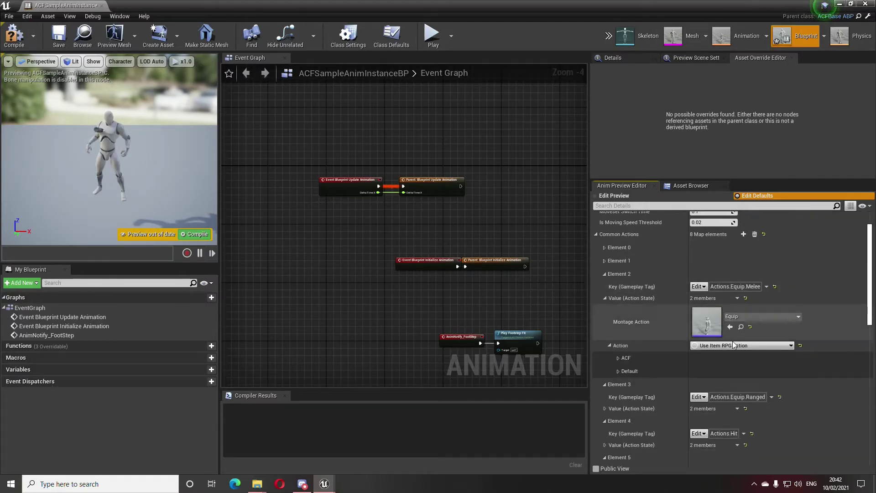
click(618, 359)
click(719, 371)
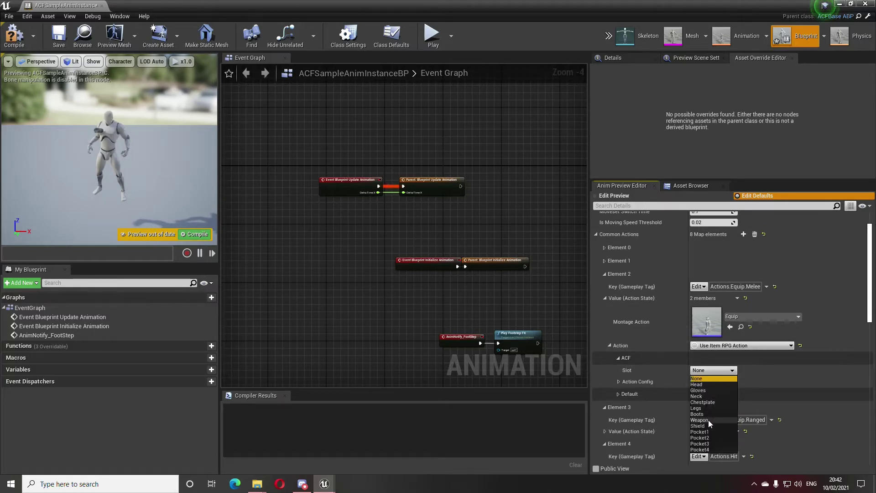
click(709, 420)
click(701, 371)
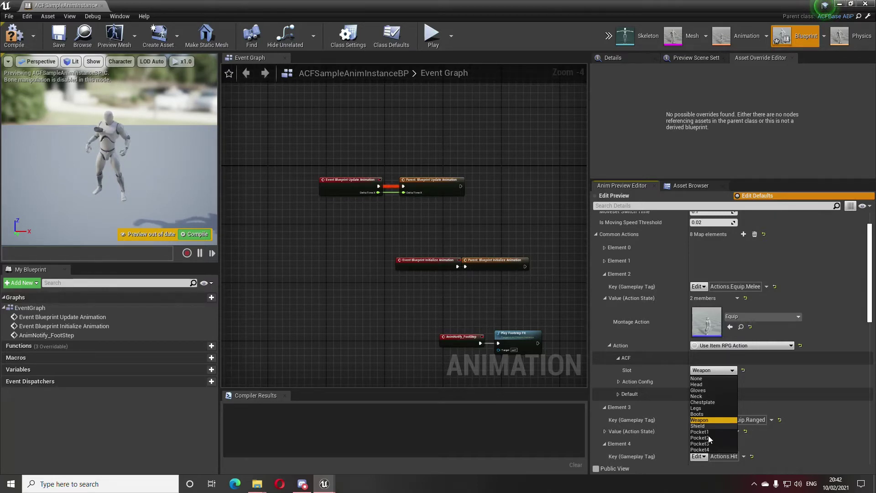
click(710, 420)
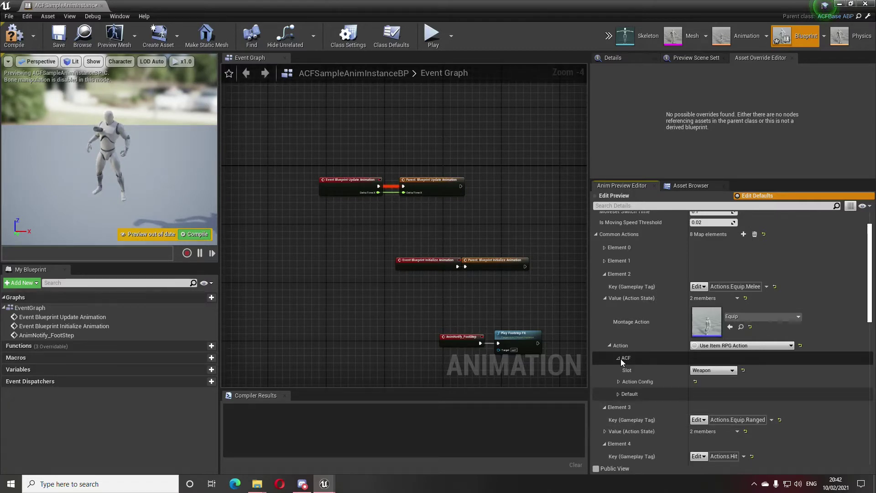
click(713, 372)
click(713, 372)
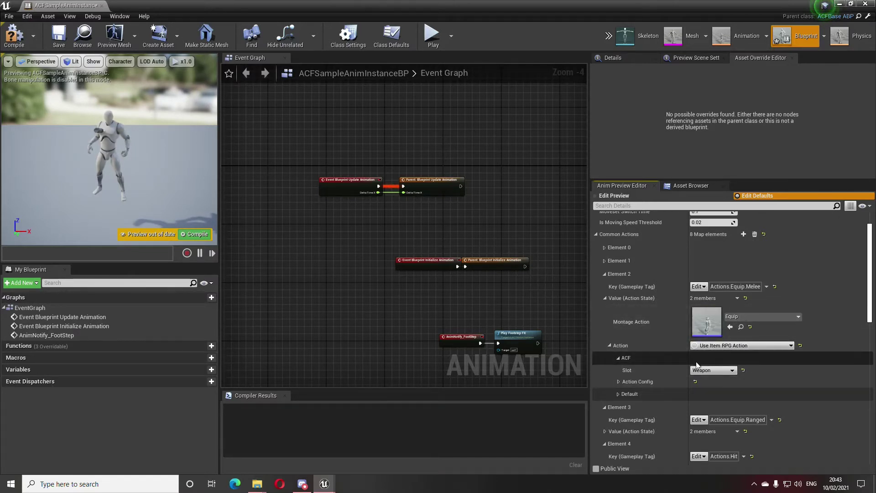
scroll(653, 354, down, 2)
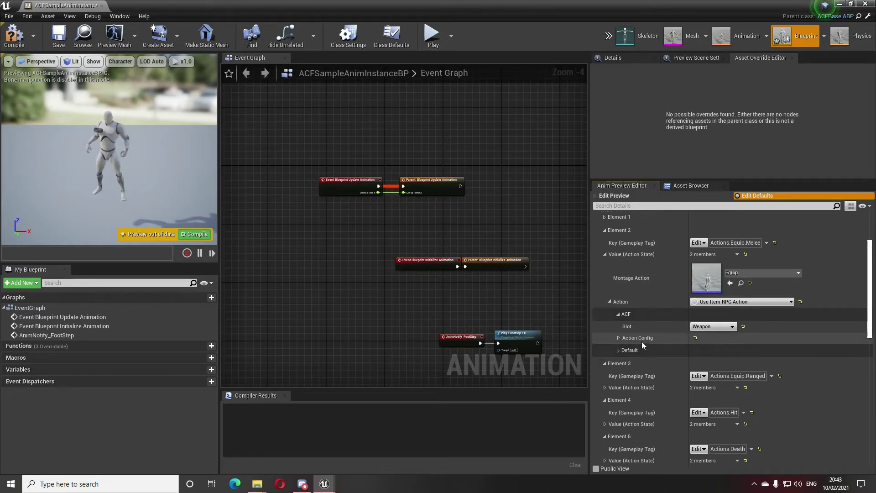
click(618, 314)
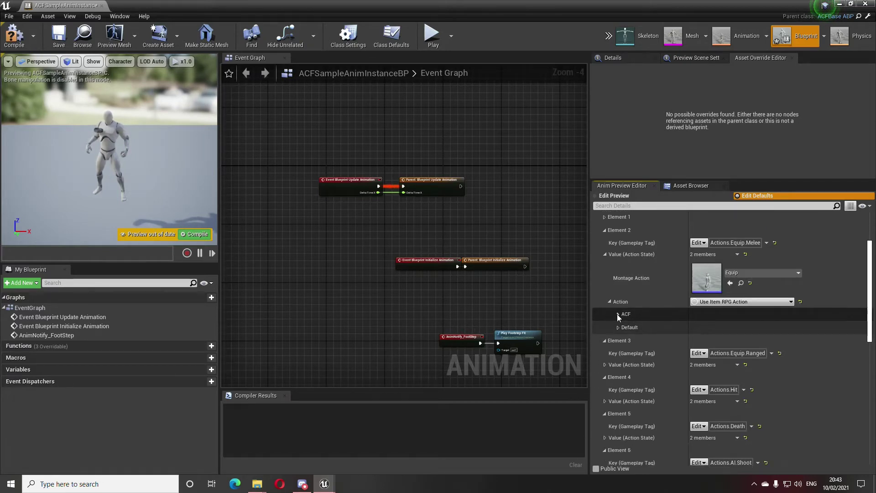
- Expand Actions.Equip.Ranged and change its action class
click(605, 365)
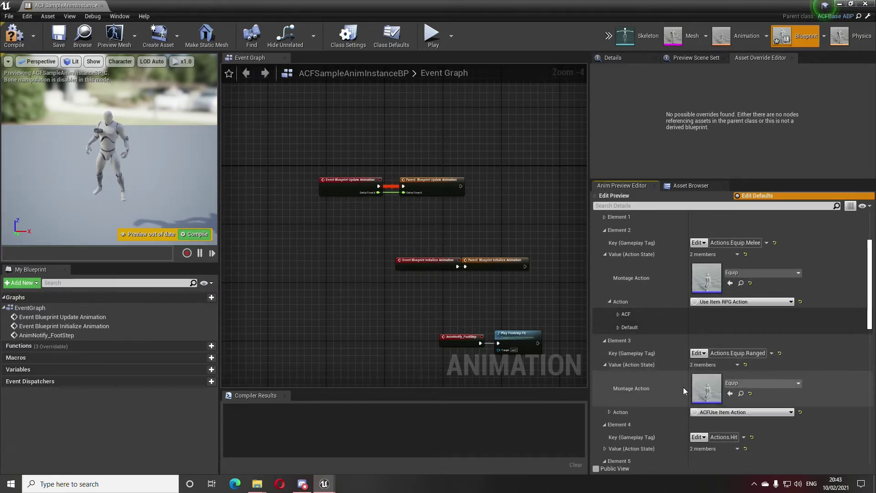
click(610, 412)
click(621, 424)
scroll(676, 409, down, 2)
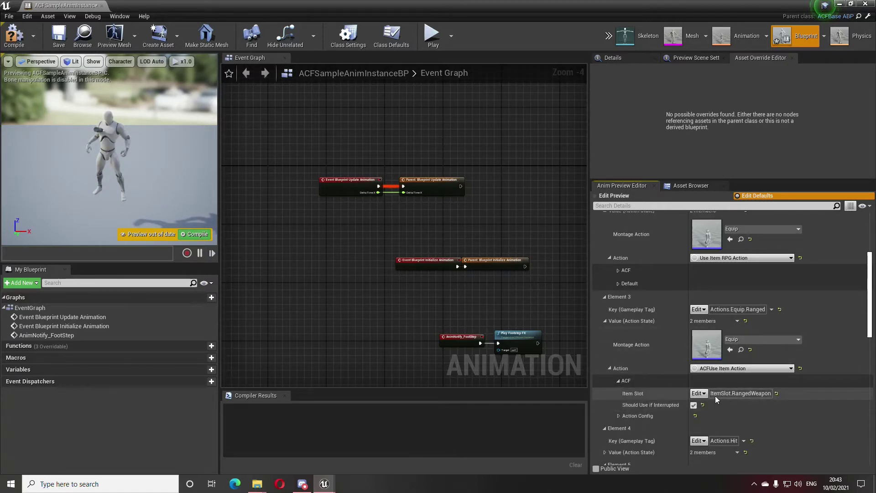
click(722, 369)
click(728, 347)
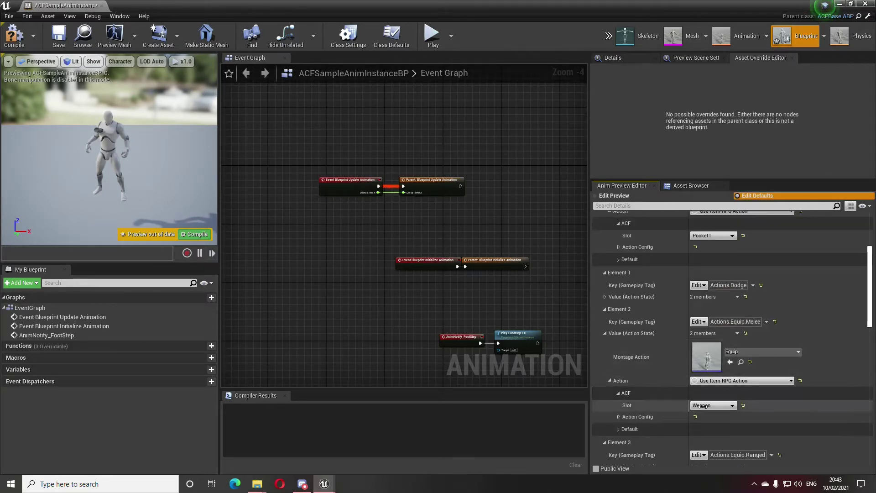
- Return the melee equip slot from Shield to Weapon and collapse Actions.Equip.Melee
click(714, 406)
click(706, 377)
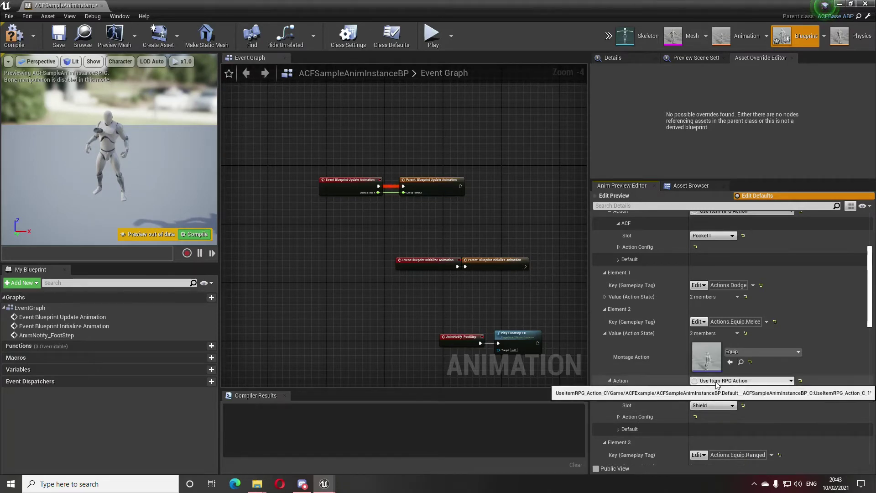
scroll(664, 376, up, 3)
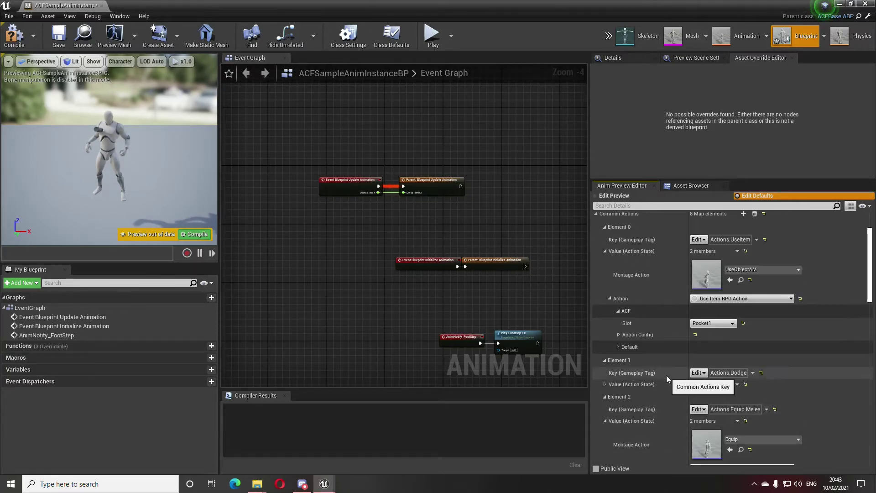
scroll(732, 357, down, 2)
scroll(732, 357, down, 3)
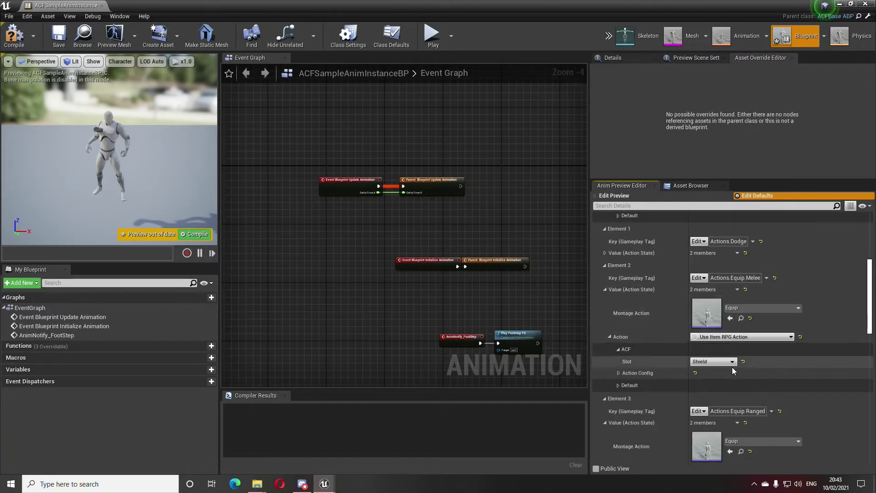
click(729, 362)
click(705, 413)
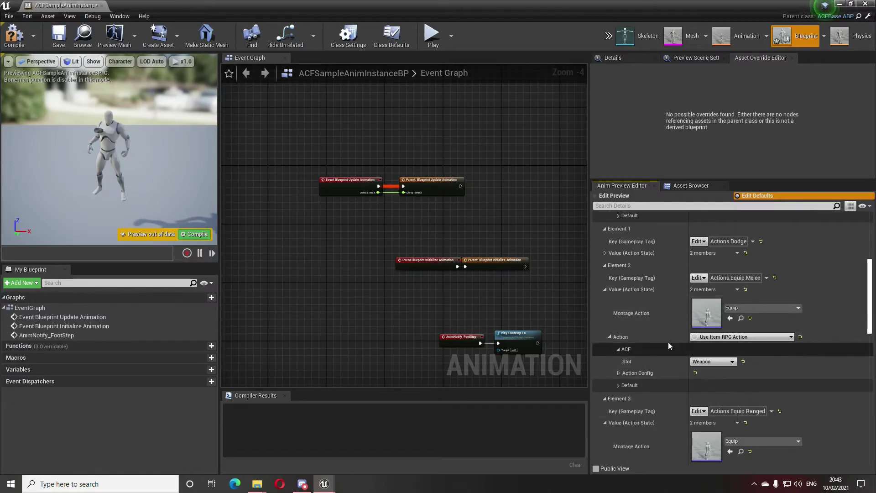
click(606, 270)
- Make Actions.Equip.Ranged use the Use Item RPG Action
scroll(730, 327, down, 1)
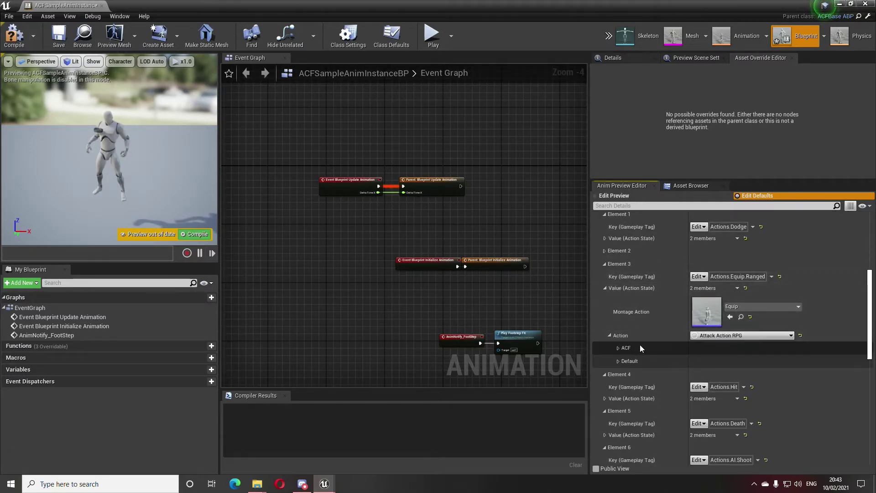
click(620, 348)
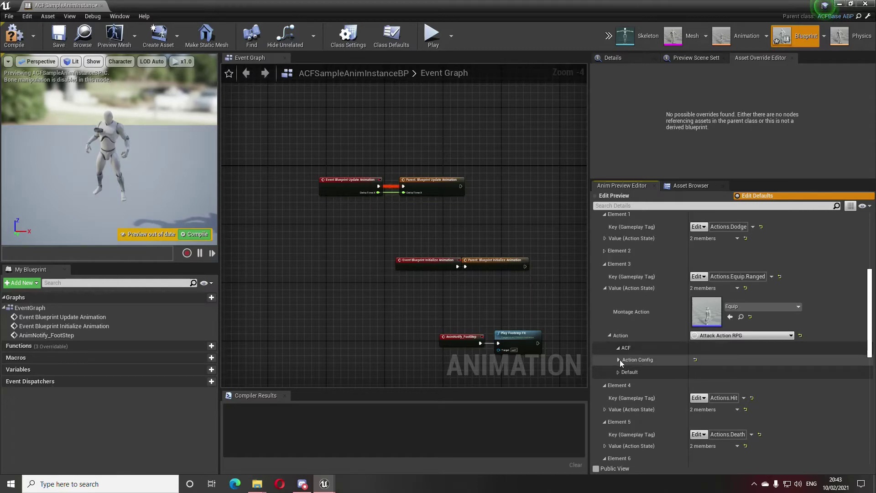
click(619, 360)
click(620, 359)
scroll(718, 334, up, 2)
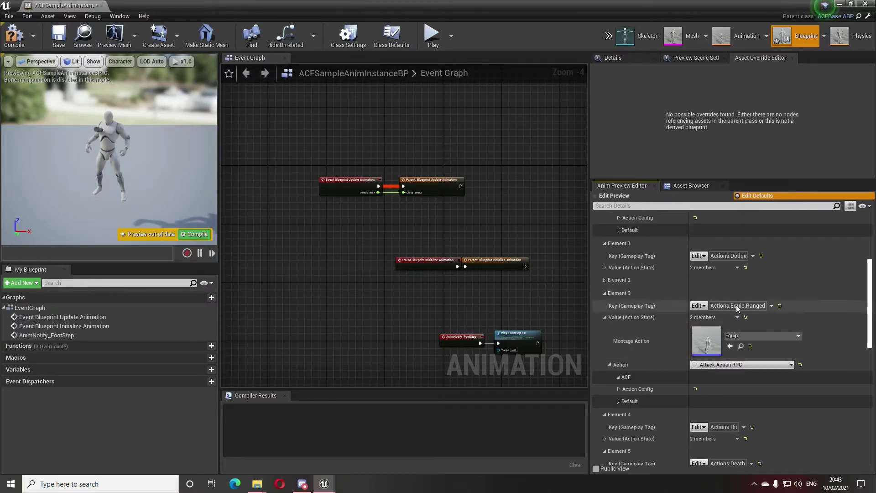
click(728, 365)
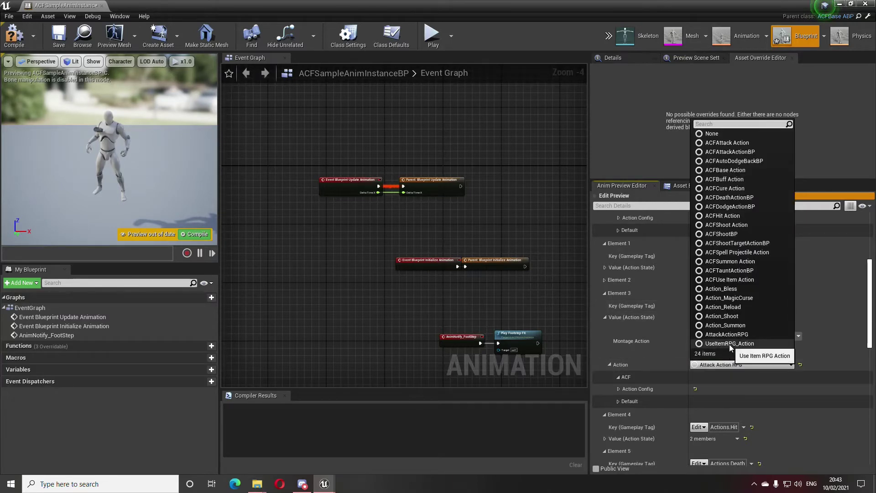
click(730, 345)
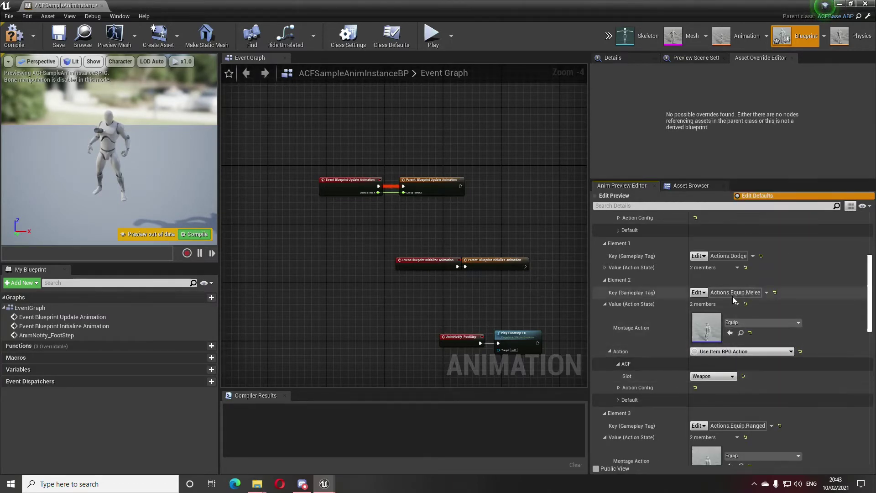
- Keep Use Item RPG Action and set the Equip.Ranged item slot to Shield
click(605, 280)
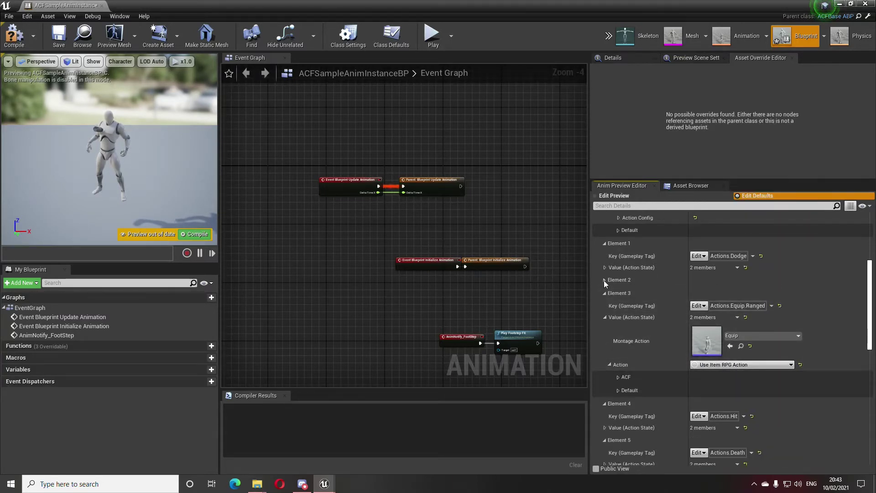
click(726, 365)
click(681, 377)
click(618, 377)
click(703, 390)
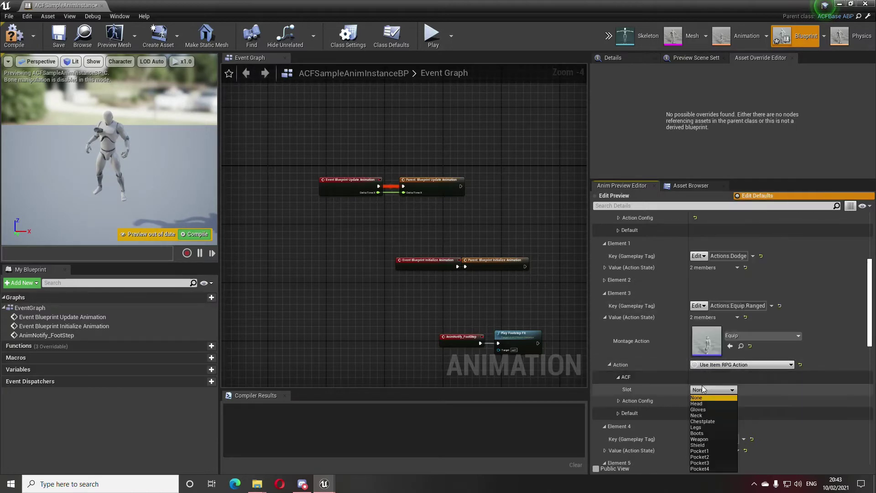
click(707, 445)
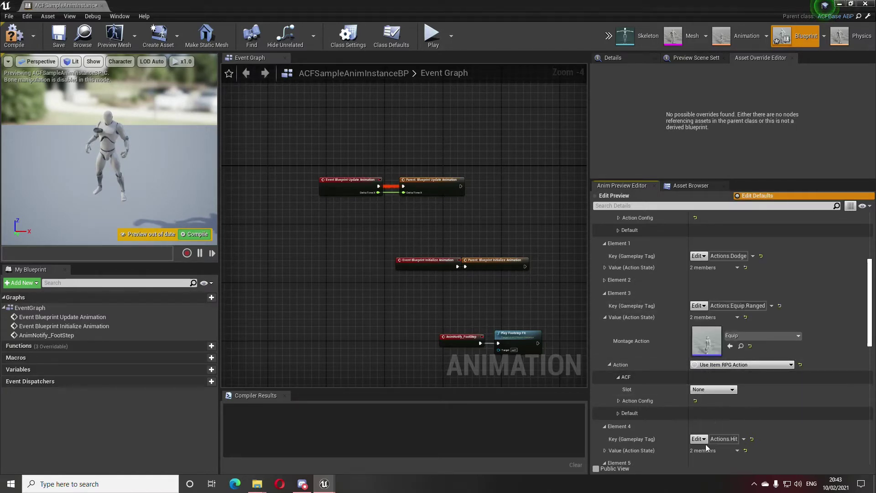
- Collapse Elements 3, 4 and 1 of the Common Actions list
click(605, 292)
click(606, 305)
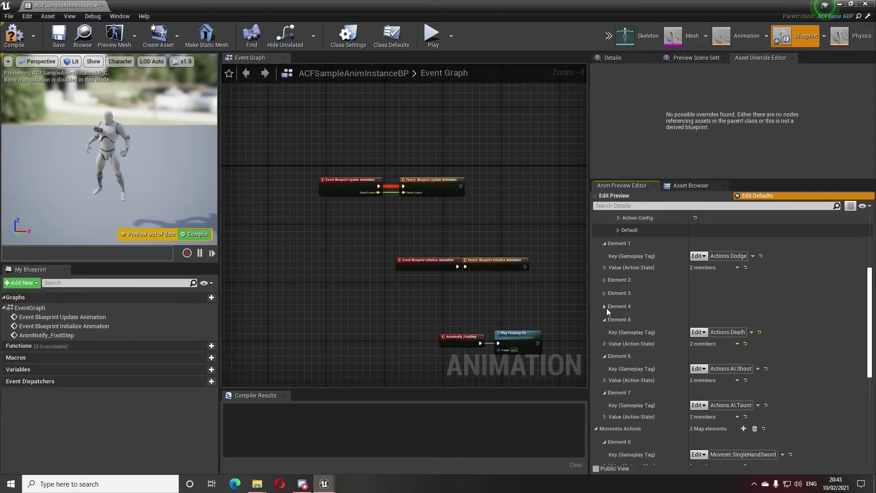
scroll(609, 248, up, 1)
scroll(607, 256, up, 1)
click(604, 272)
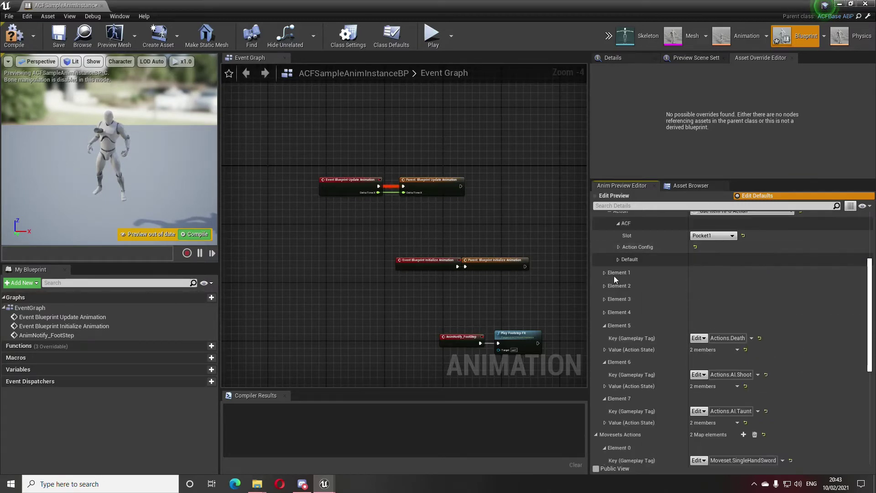
scroll(614, 260, up, 2)
scroll(613, 245, up, 4)
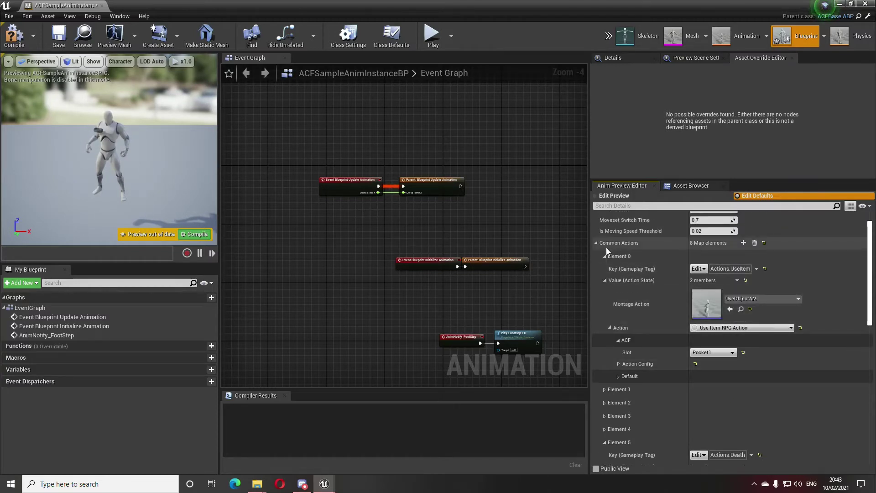
- Collapse Common Actions and expand the SingleHandSword moveset's Actions.Attack entry
click(596, 243)
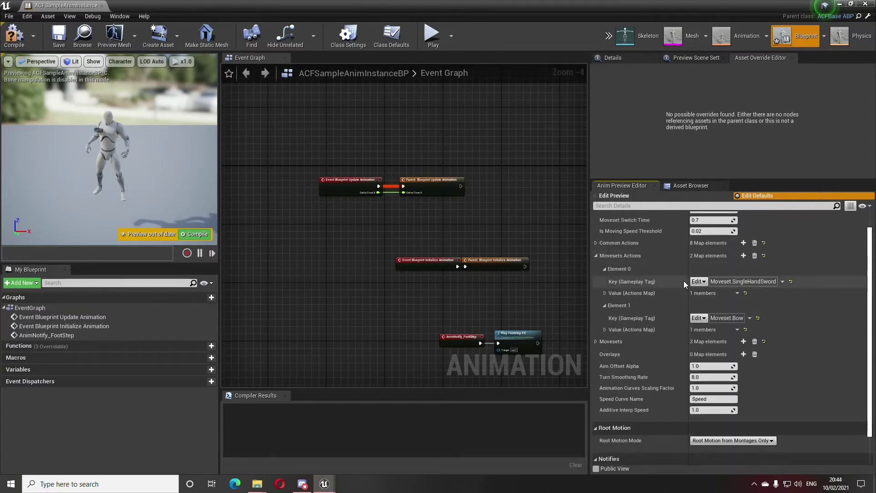
click(606, 294)
click(610, 305)
click(619, 318)
click(618, 342)
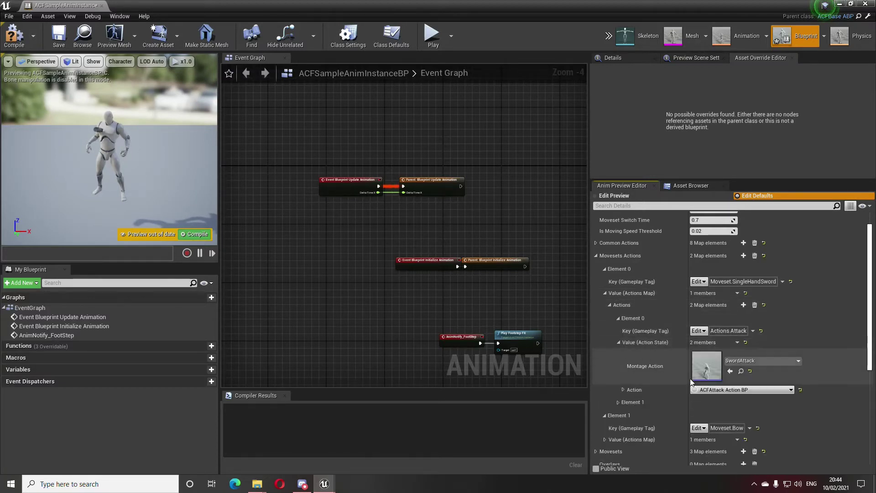
- Show the ACFAttack Action BP's properties and ACF settings and look through them
click(623, 390)
scroll(634, 381, down, 1)
click(632, 373)
scroll(650, 338, down, 3)
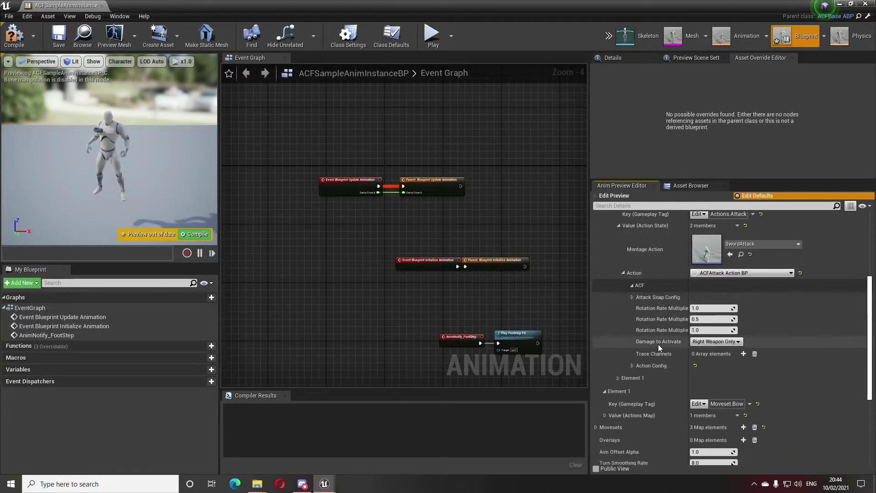
scroll(656, 344, up, 1)
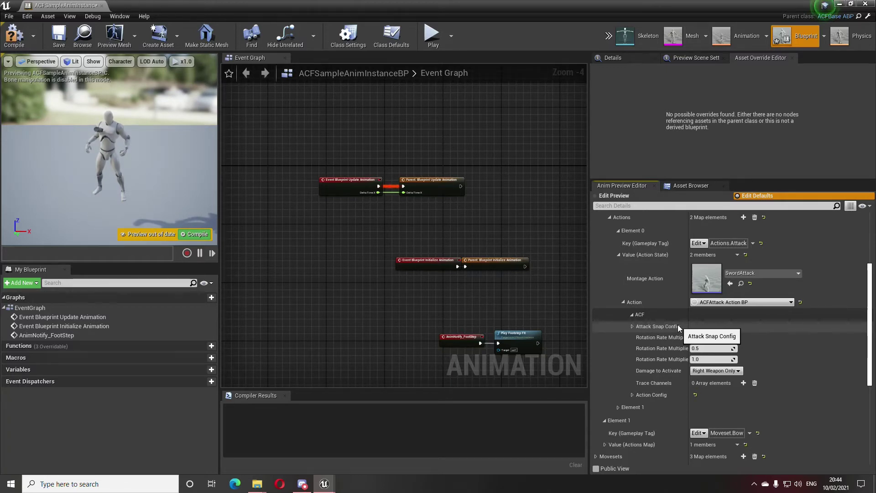
scroll(680, 326, down, 2)
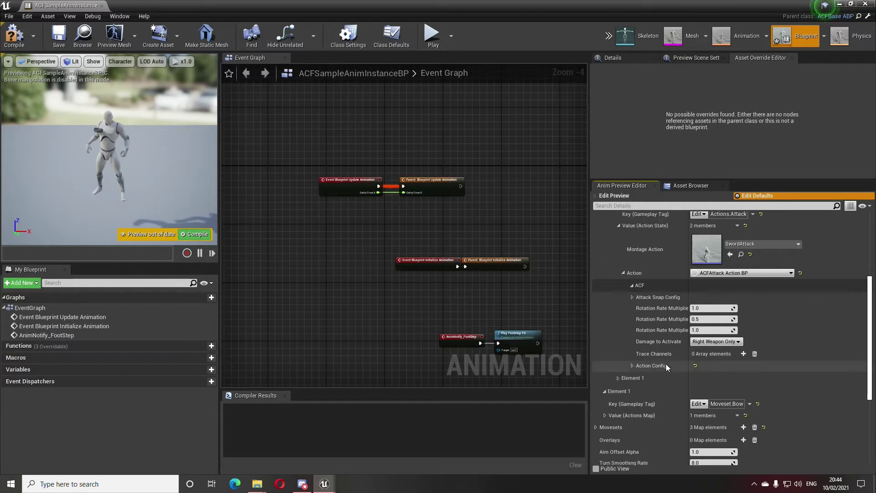
scroll(666, 364, up, 2)
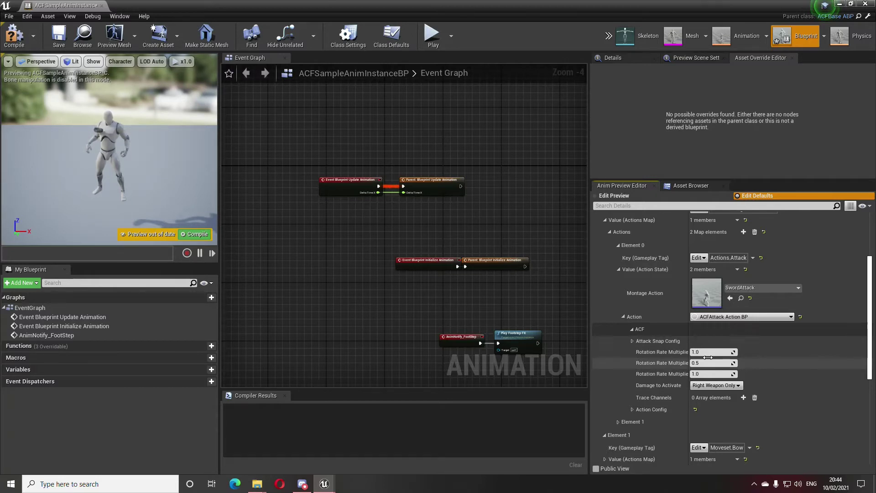
scroll(684, 356, down, 2)
scroll(720, 299, up, 1)
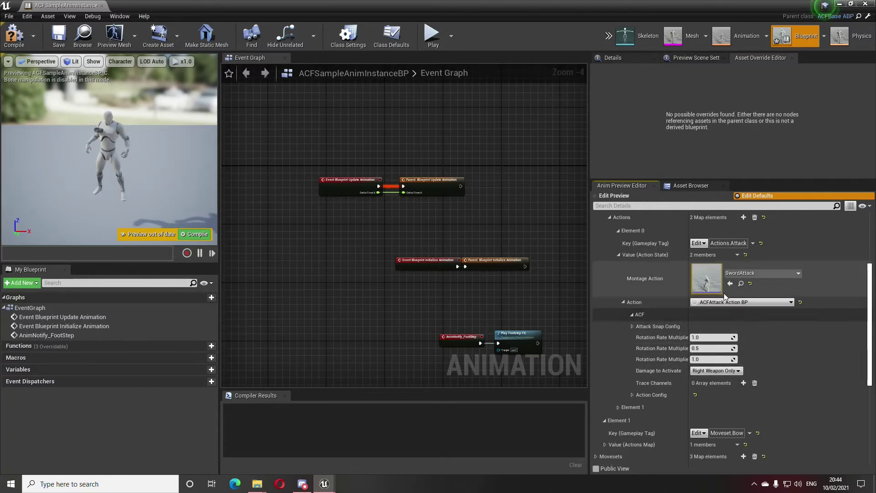
- Switch the sword attack action to Attack Action RPG and show its default settings
click(731, 301)
click(734, 274)
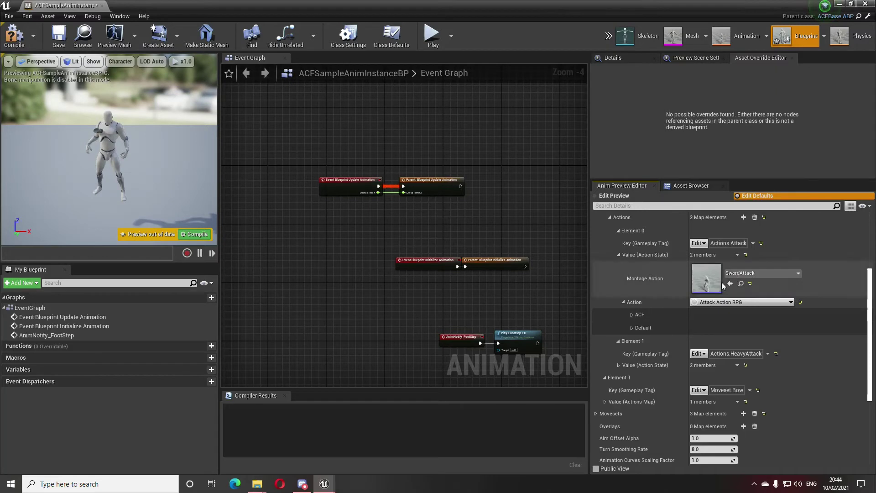
click(633, 315)
click(634, 326)
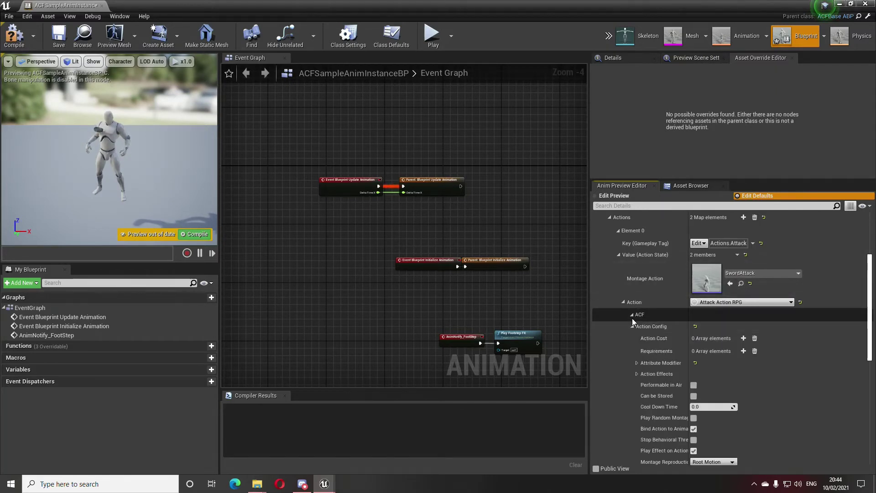
click(632, 314)
click(631, 327)
- Keep Damage Toactivate at Right Weapon Only, widen the name column, then collapse the rows
click(721, 340)
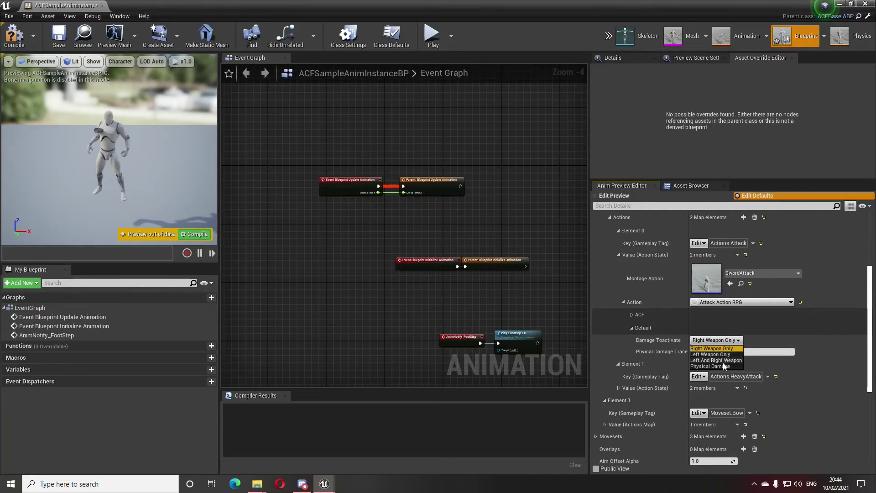
click(725, 349)
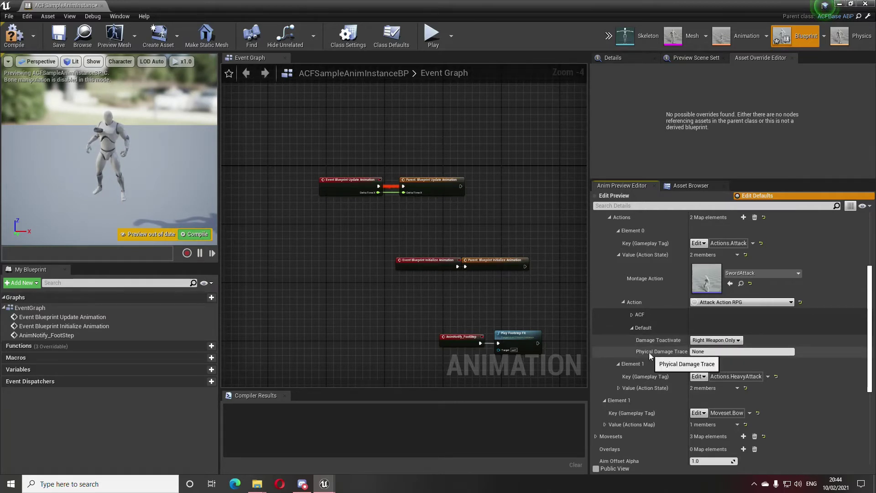
drag(684, 347, 700, 347)
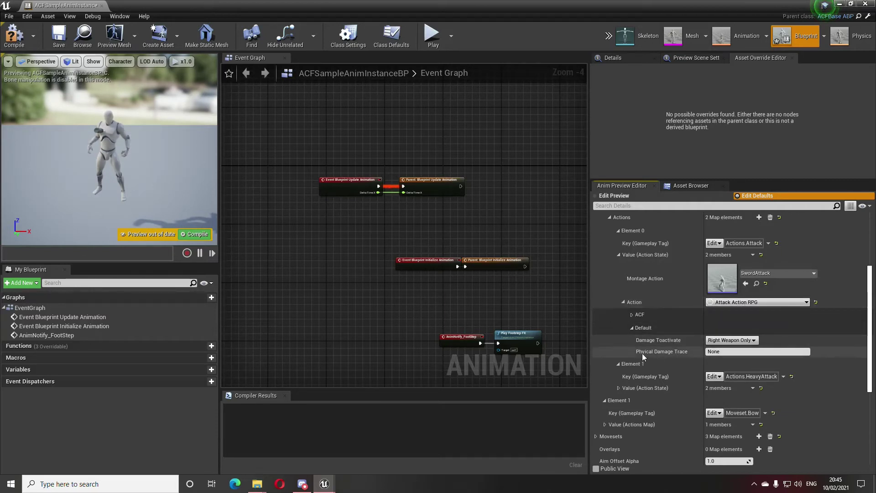
click(714, 352)
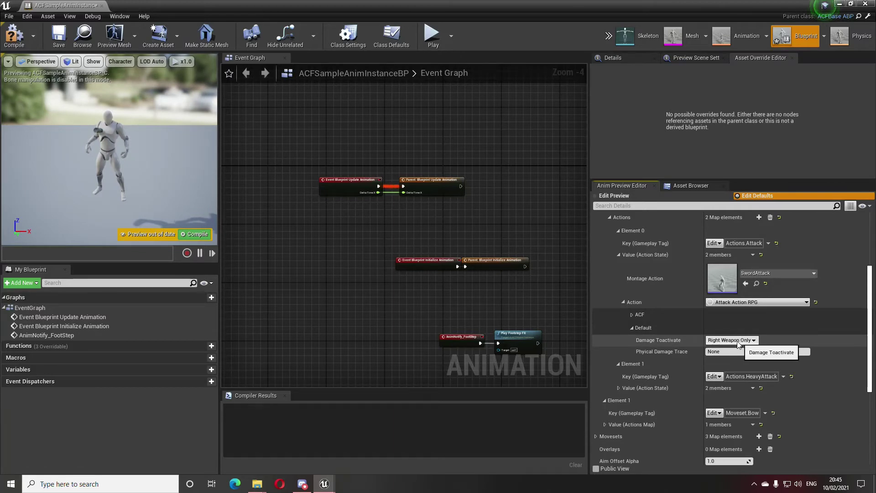
click(632, 328)
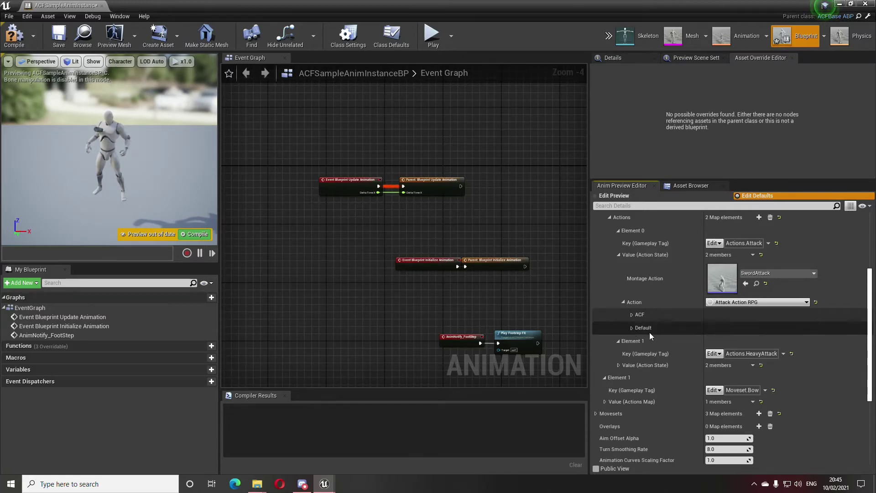
click(622, 302)
click(619, 255)
scroll(649, 289, up, 7)
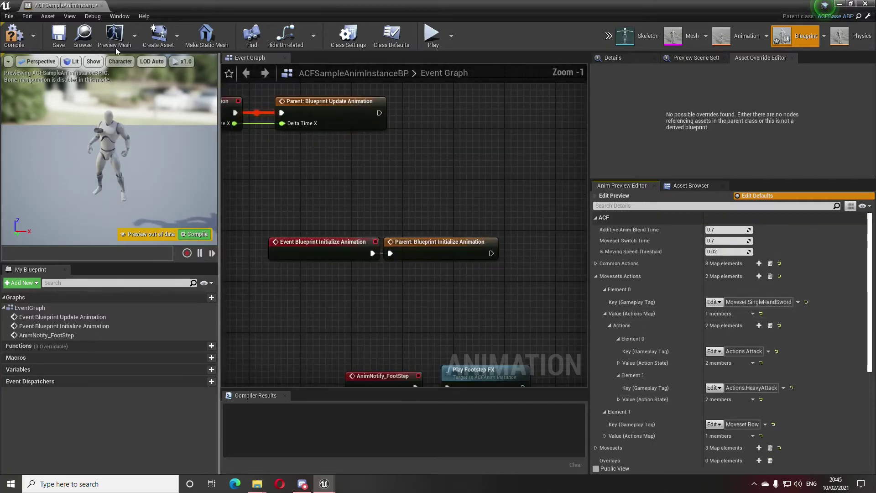
- Compile and close the animation blueprint, returning to the PVEMap level
click(14, 35)
click(102, 6)
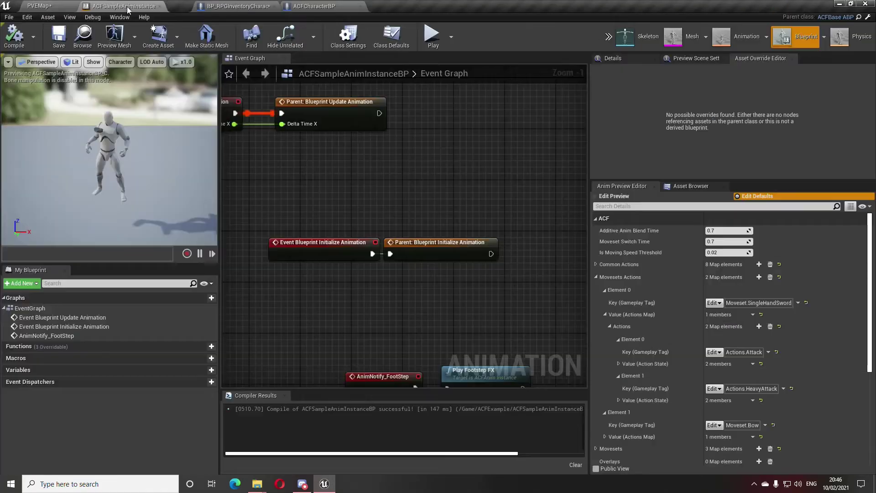
click(70, 5)
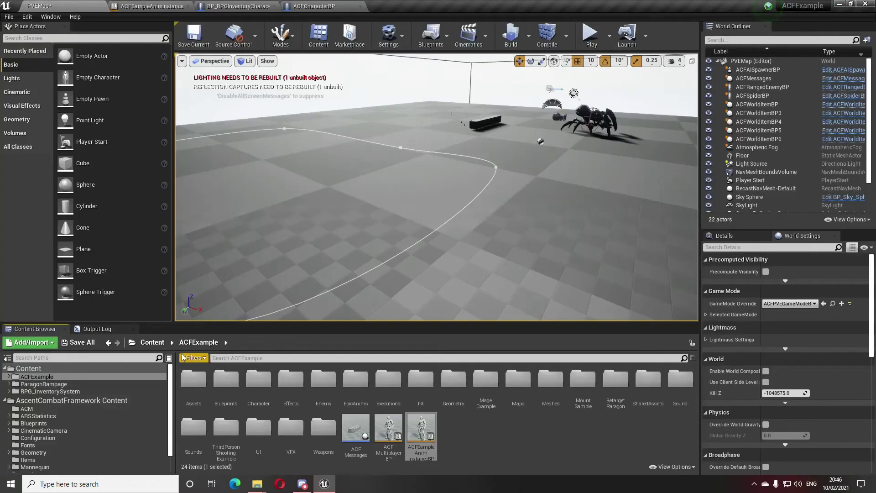
- Open RPGInventory_ShowcaseMap from RPG_InventorySystem > DemoContent > Maps, saving pending changes
click(152, 342)
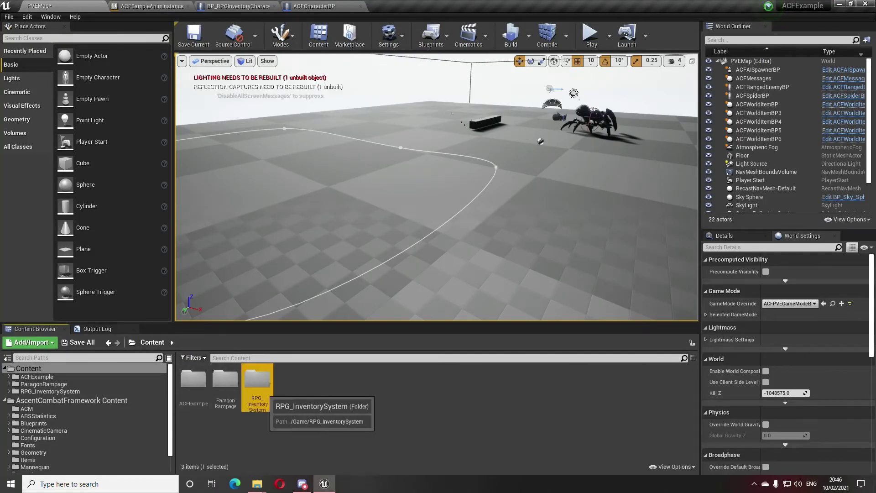
double_click(257, 381)
double_click(289, 379)
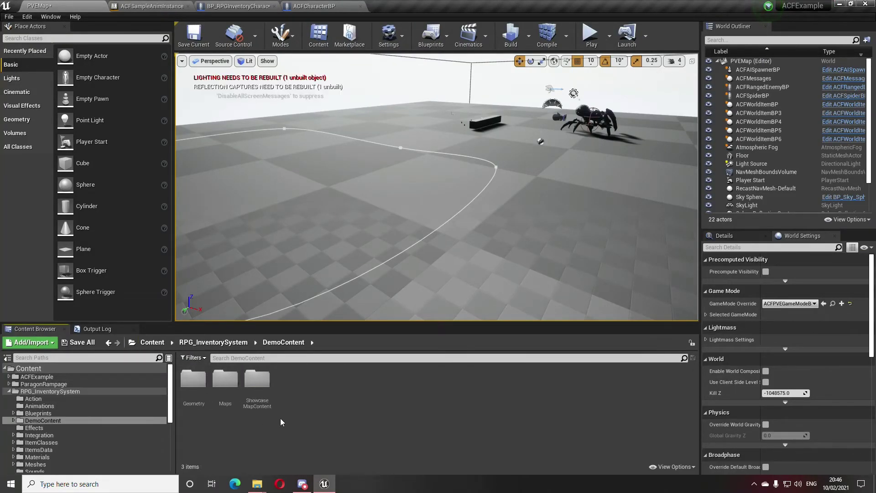
double_click(226, 378)
double_click(194, 381)
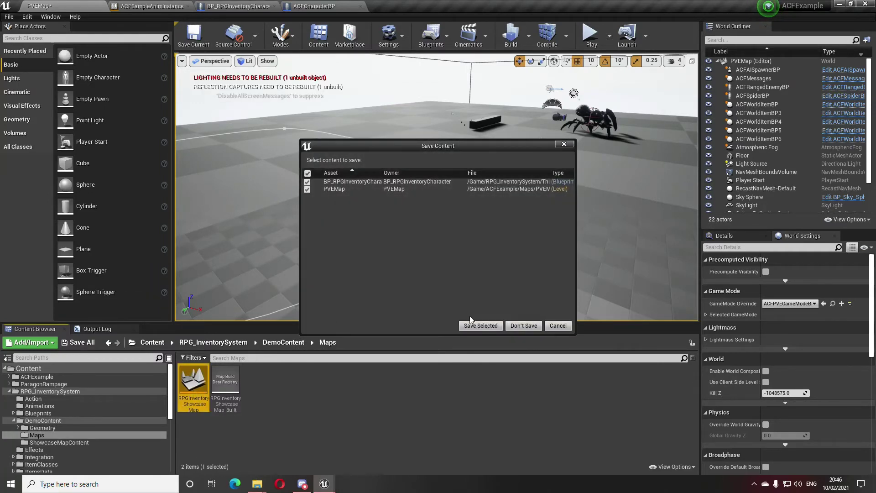
click(481, 325)
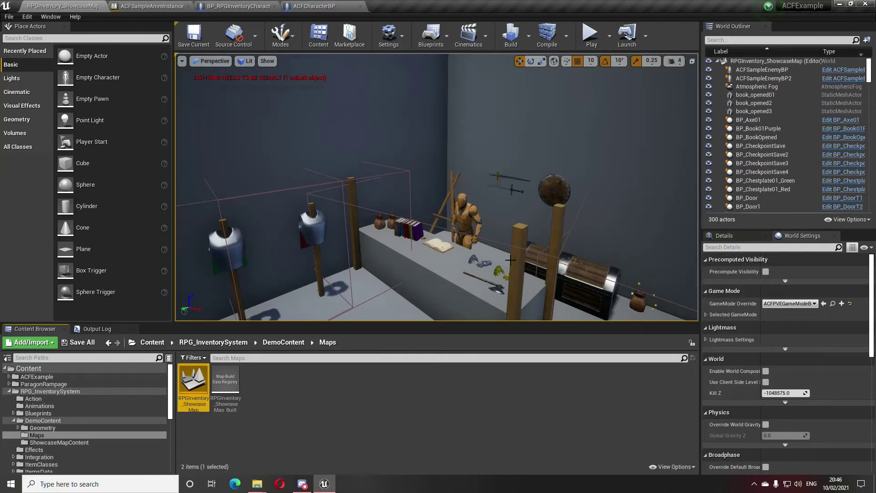
right_drag(504, 260, 664, 247)
right_drag(295, 254, 315, 249)
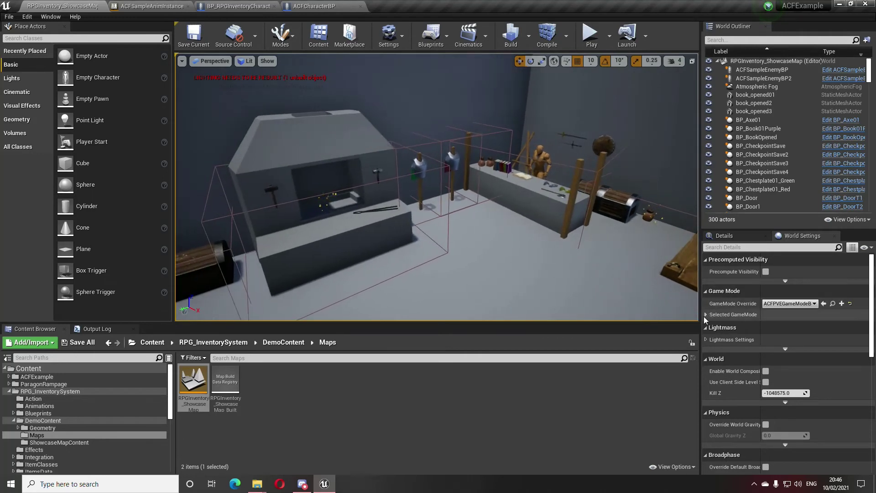
click(706, 315)
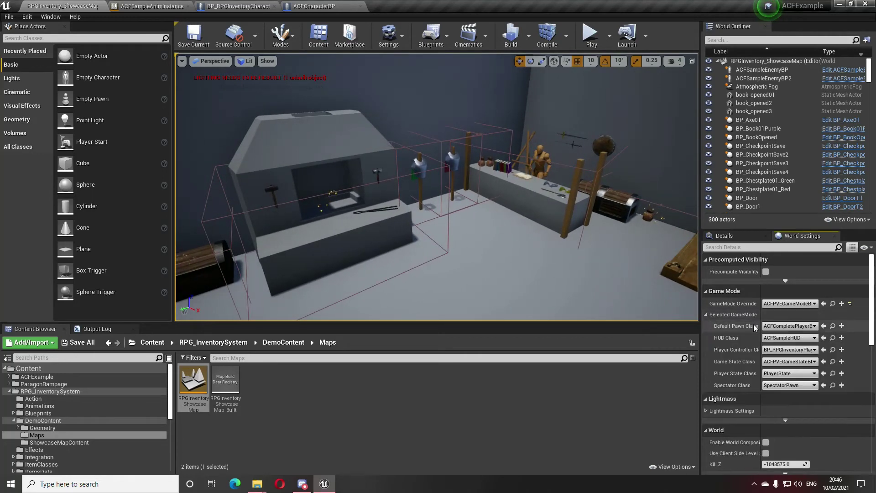
click(790, 350)
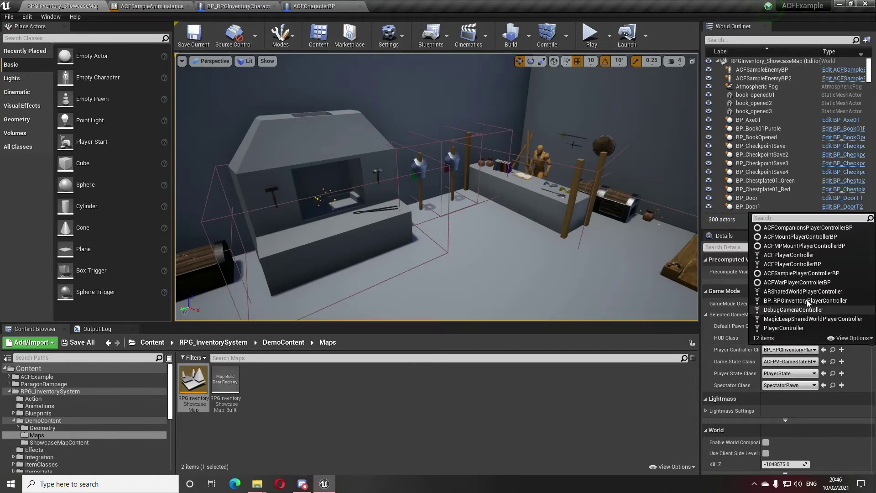
click(797, 349)
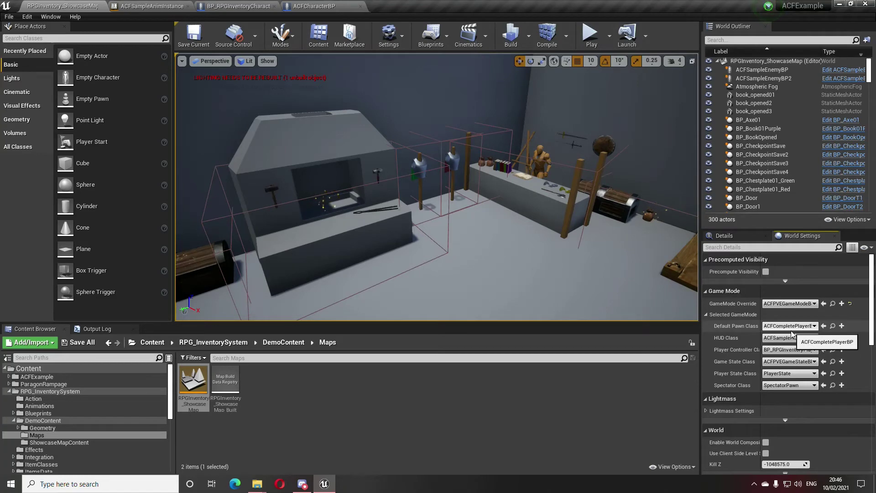
- Open the ACFSampleEnemyBP blueprint and show its inventory component's properties
drag(639, 255, 658, 222)
click(767, 69)
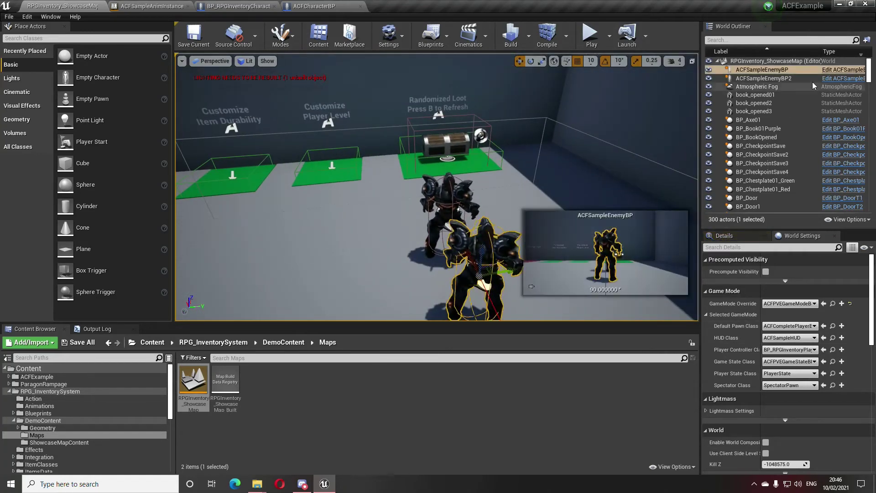
click(844, 69)
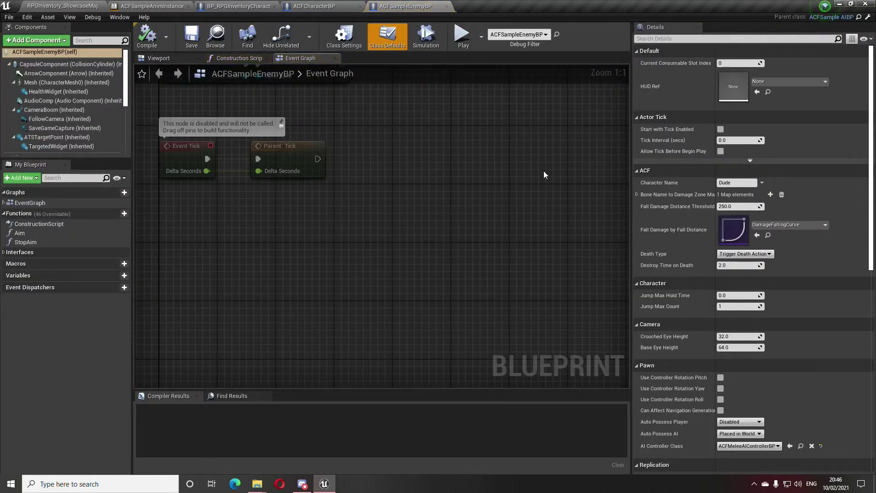
scroll(61, 114, down, 10)
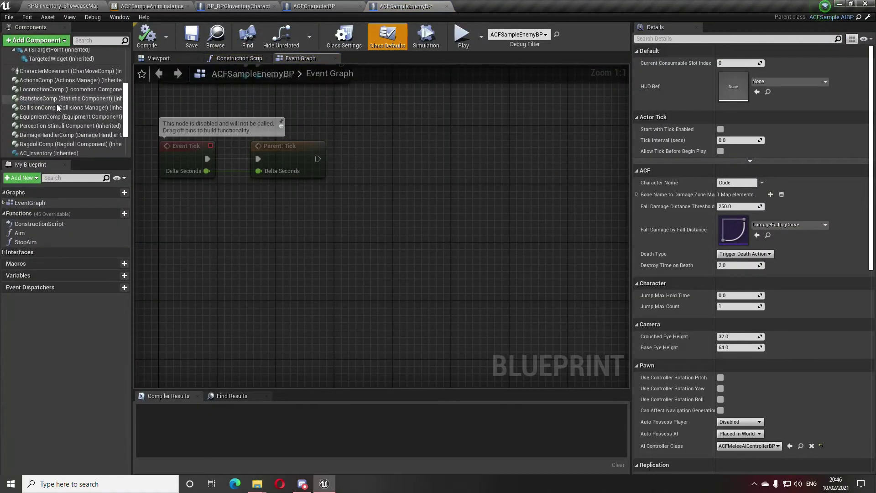
click(49, 104)
scroll(730, 229, down, 2)
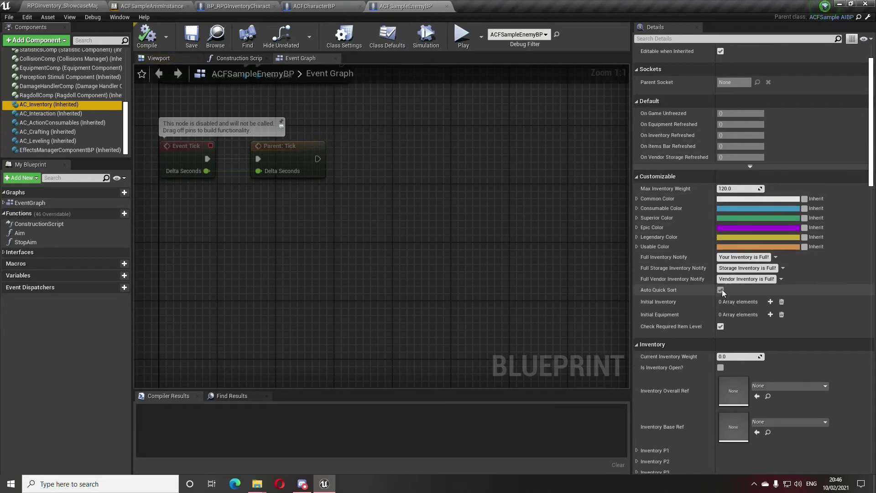
- Add an Initial Equipment entry for Chestplate01_Blue from DT_Armor
click(771, 315)
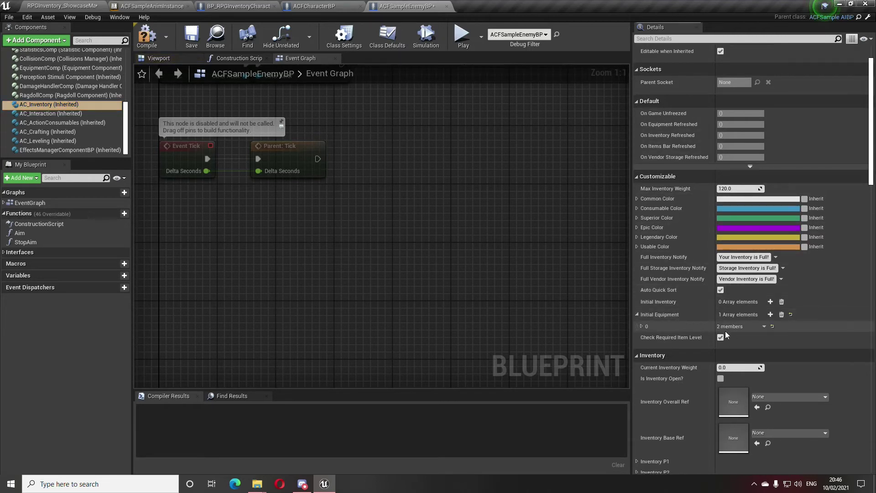
click(641, 327)
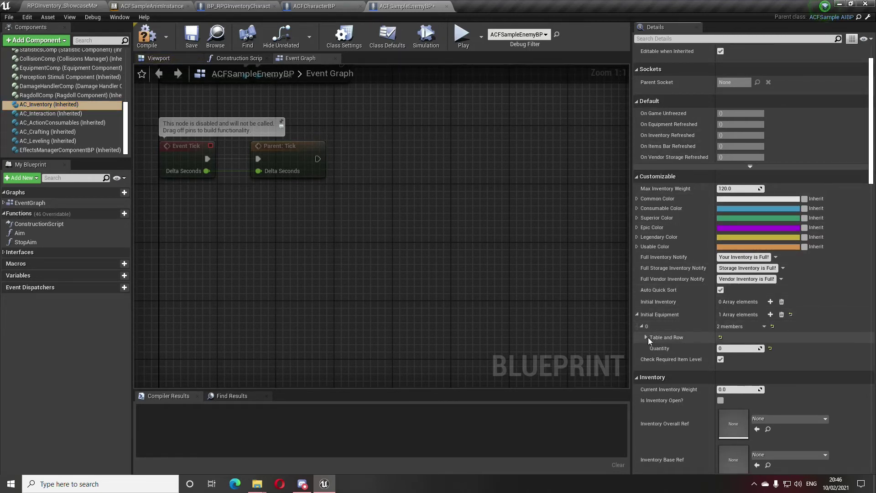
click(646, 337)
click(727, 349)
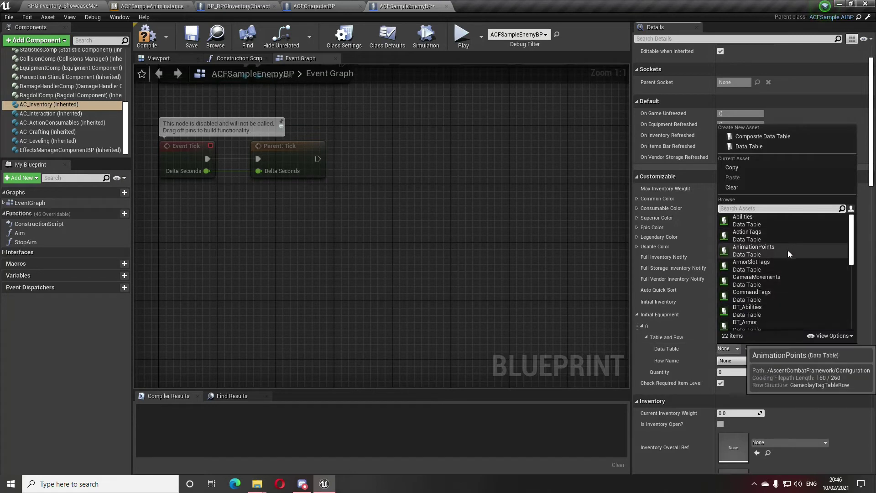
click(768, 322)
click(735, 361)
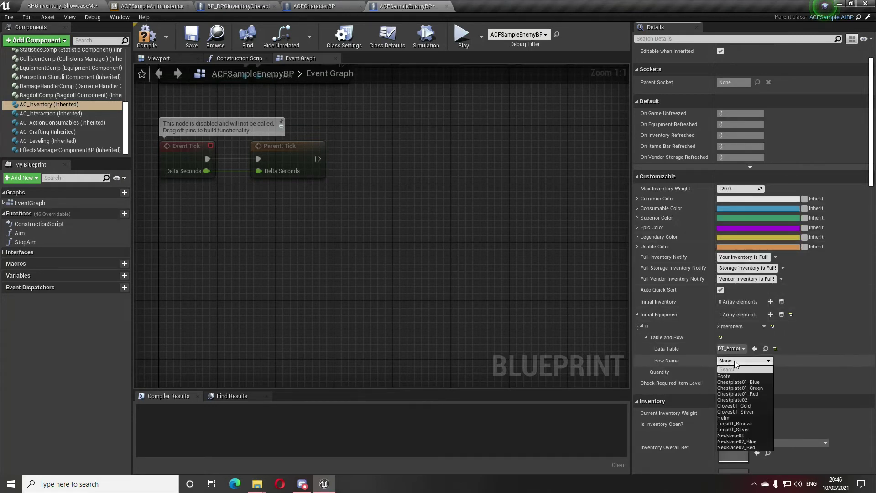
click(751, 382)
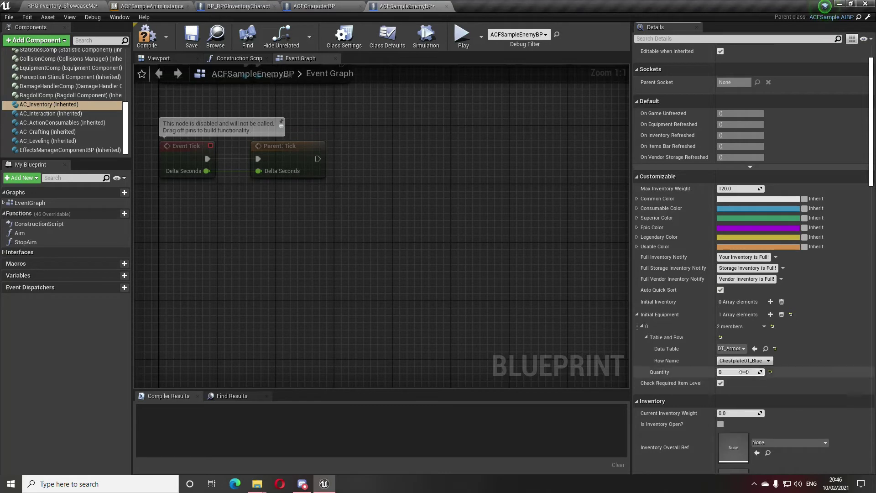
click(646, 337)
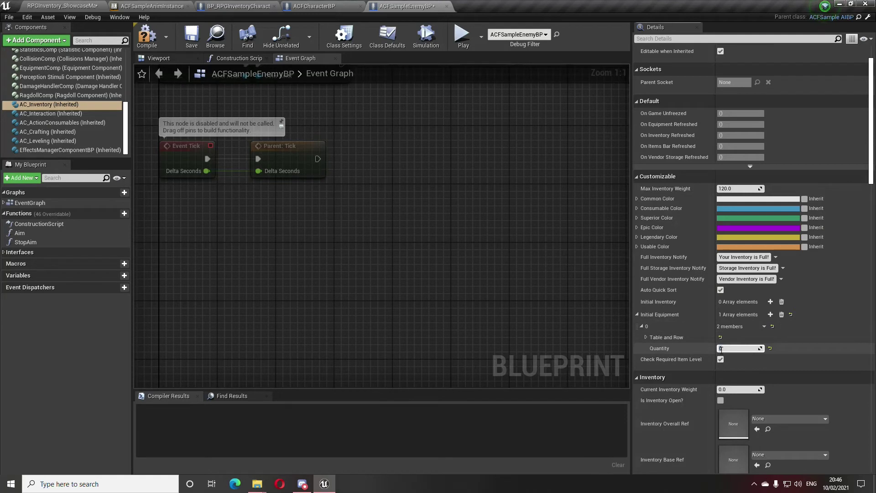
- Add a second Initial Equipment entry for Sword01 from DT_Weapons
click(770, 315)
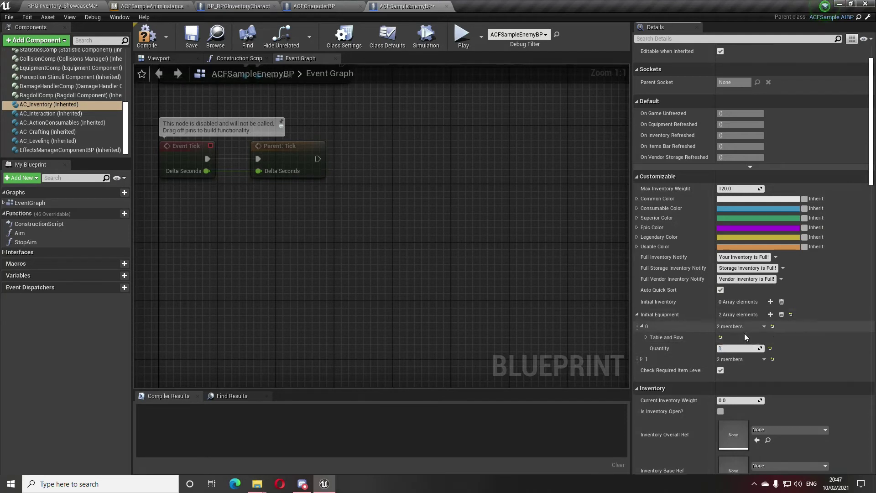
click(642, 359)
click(646, 370)
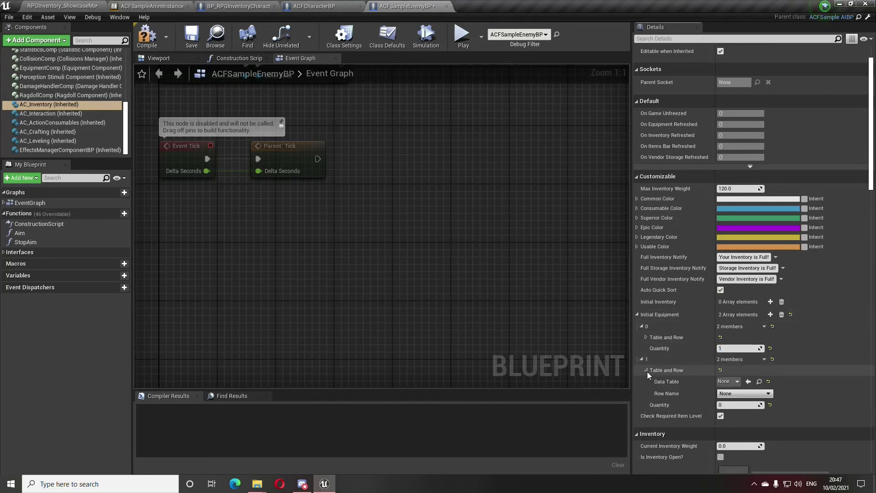
click(736, 382)
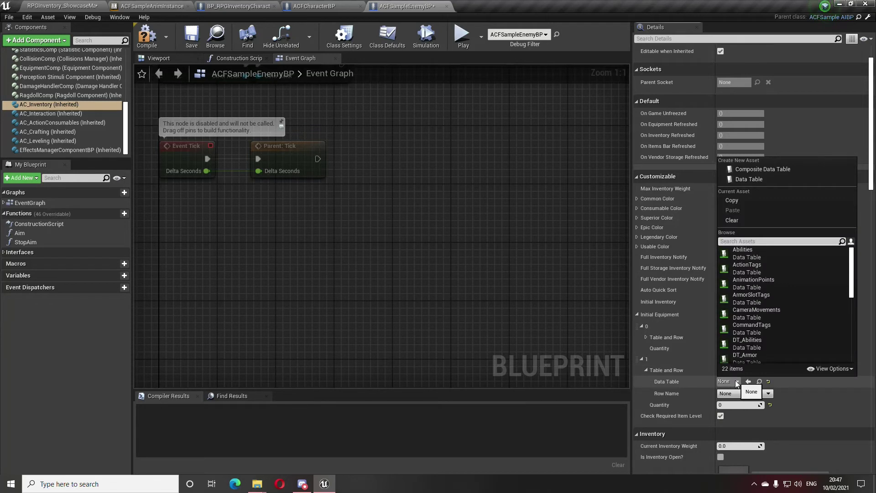
text(wea)
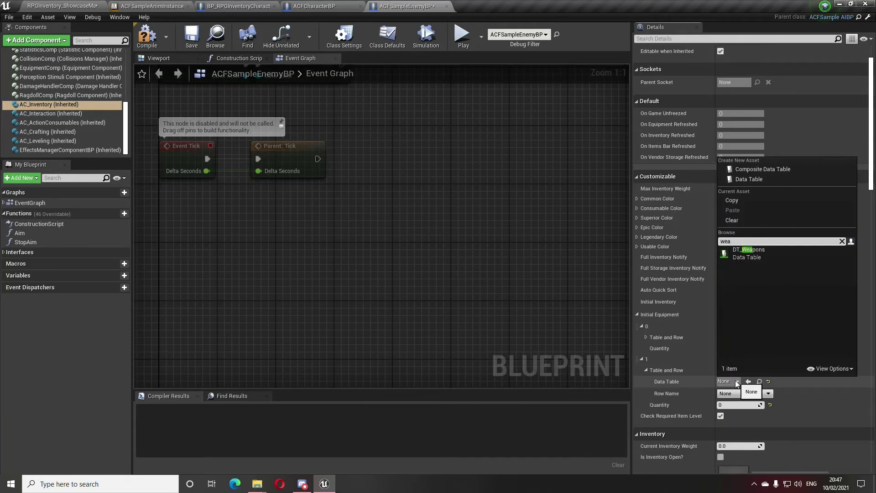
click(769, 253)
click(734, 393)
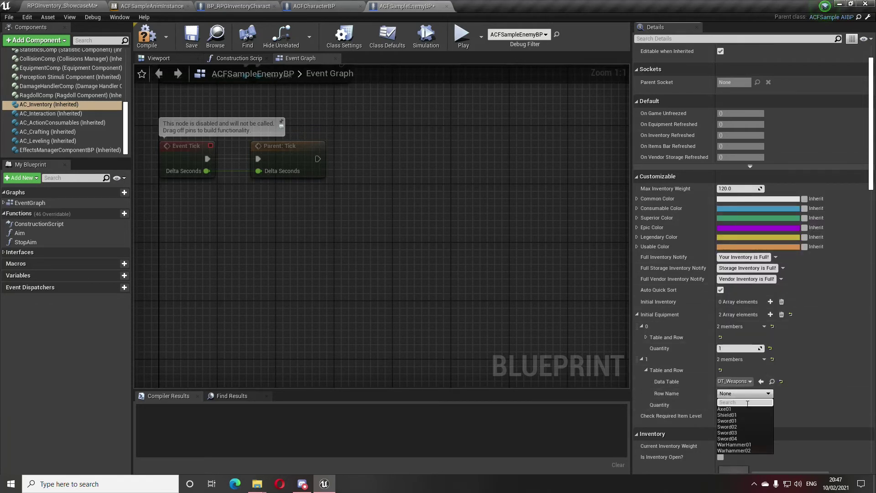
click(746, 414)
click(741, 394)
click(739, 420)
- Set the sword entry's quantity to 1 and compile the enemy blueprint
click(733, 405)
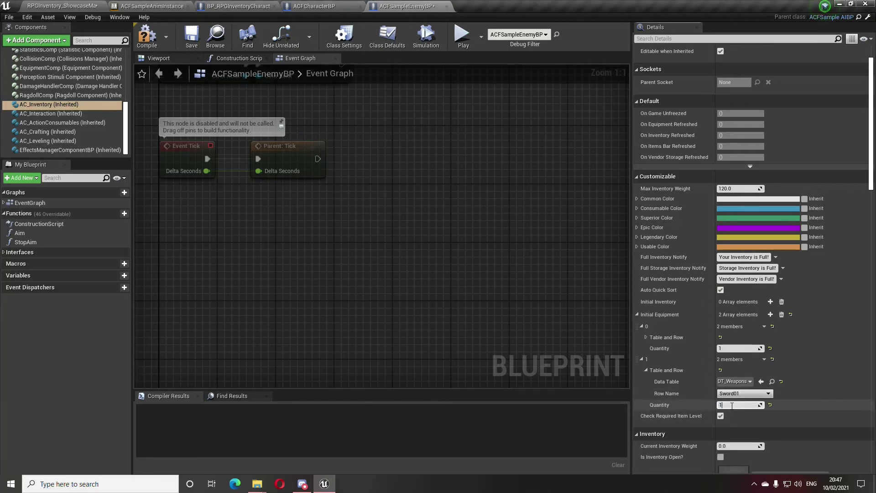
text(1)
key(Return)
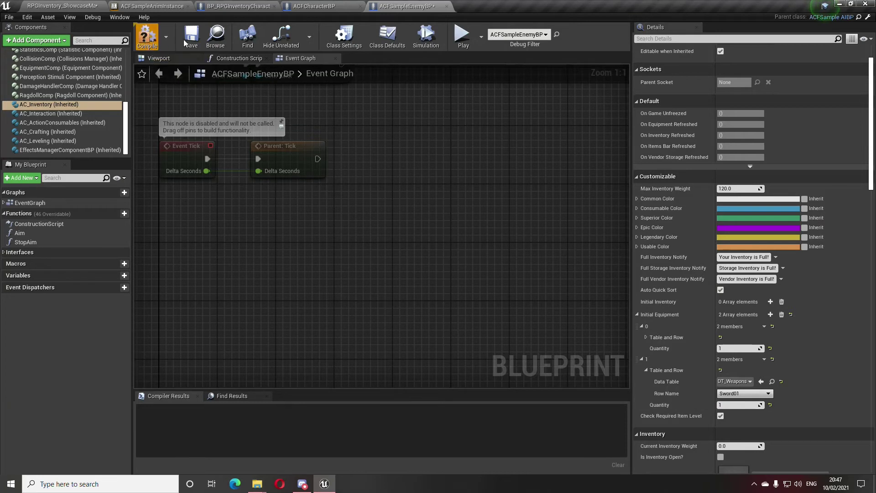
click(147, 37)
- Save ACFSampleEnemyBP, then cycle through the BP_RPGInventoryCharacter and ACFCharacterBP tabs back to it
click(195, 48)
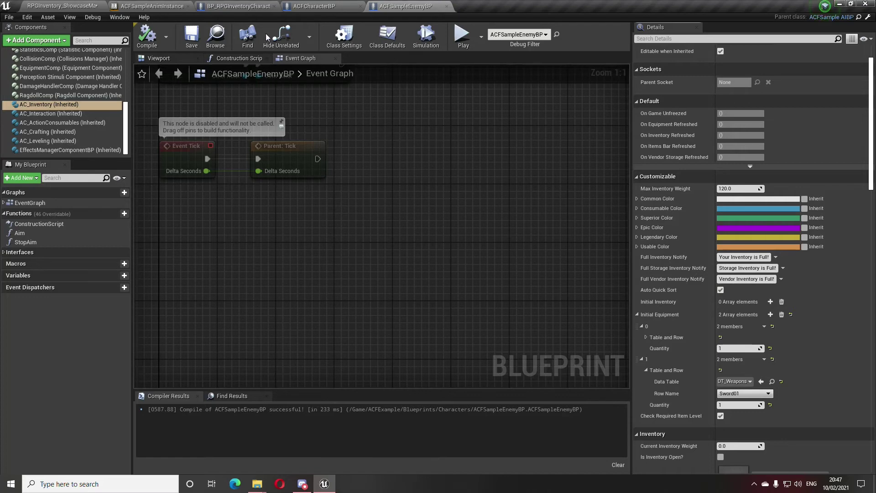
click(231, 7)
click(312, 6)
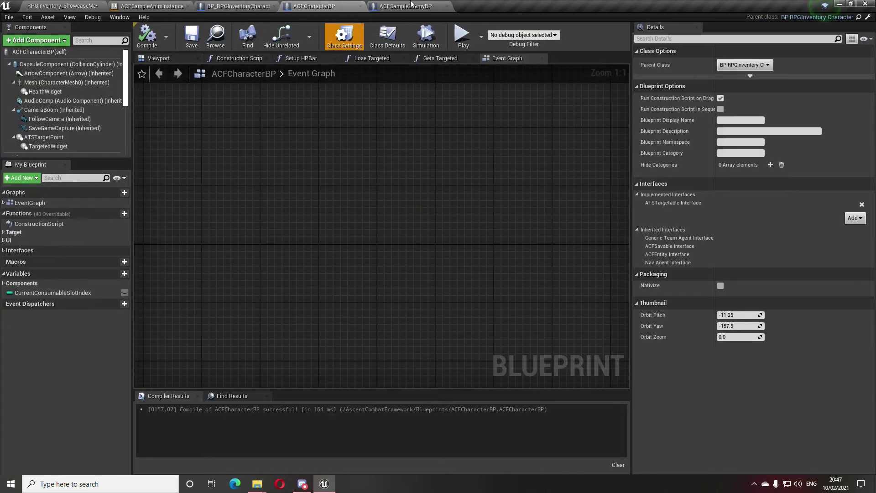
click(406, 7)
- Return to the showcase level and browse the RPG_InventorySystem folder in the Content Browser
click(66, 5)
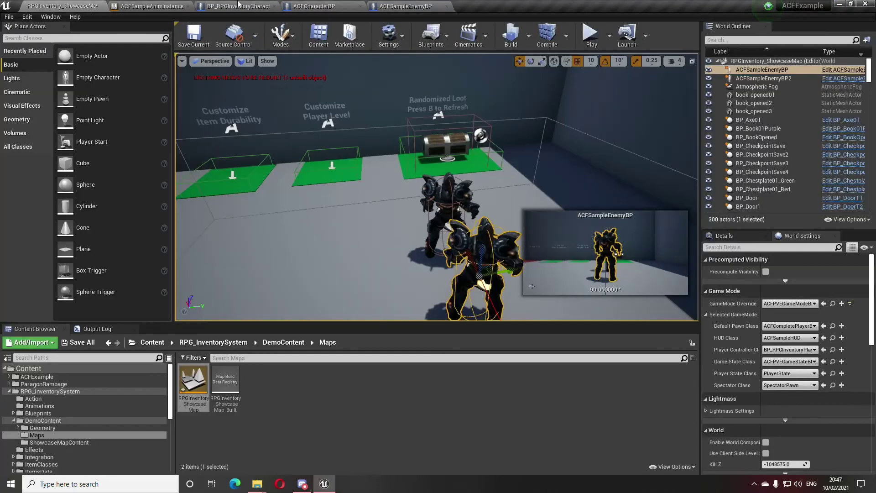
click(213, 342)
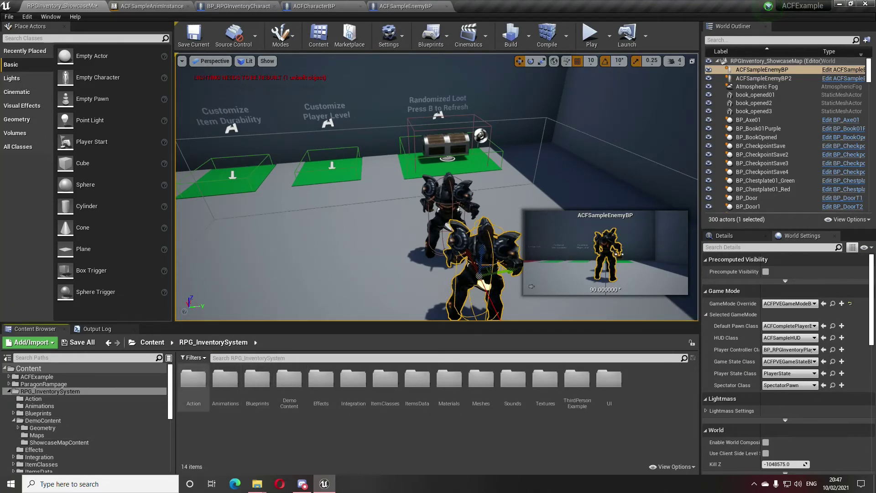
click(152, 342)
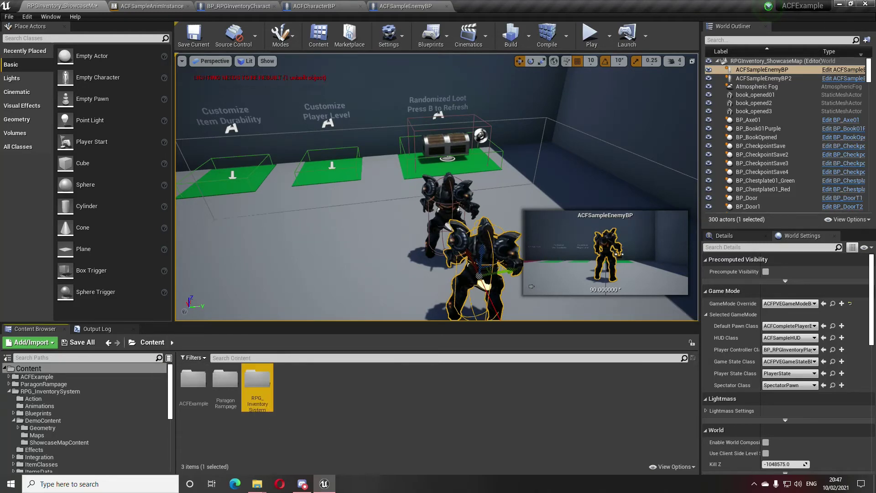
double_click(257, 382)
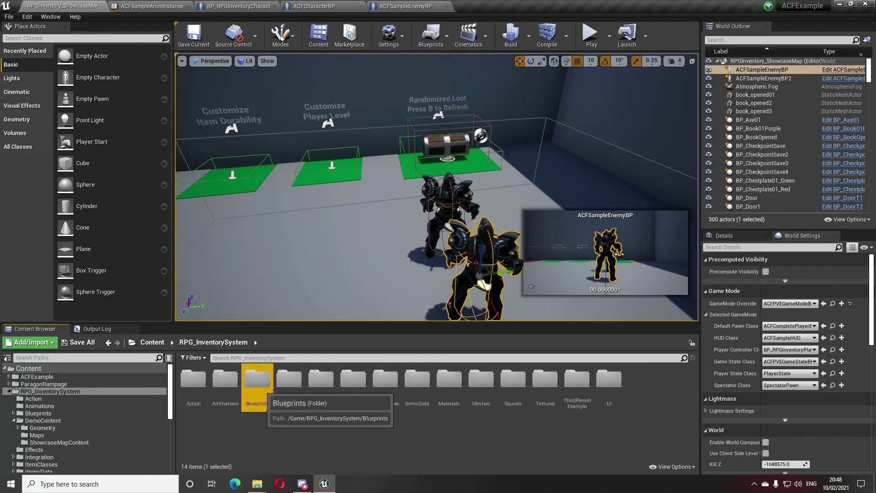
double_click(257, 379)
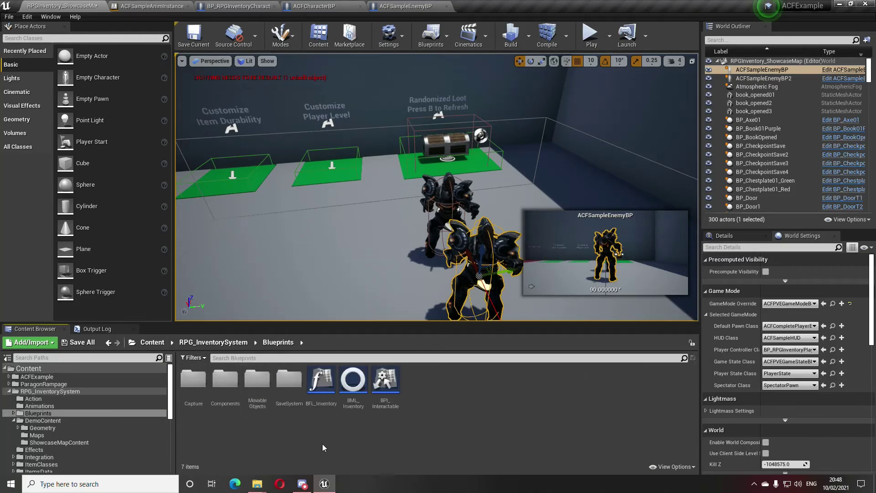
click(108, 342)
- Open ItemsData > DataTable > Items and the DT_Consumables data table
double_click(417, 382)
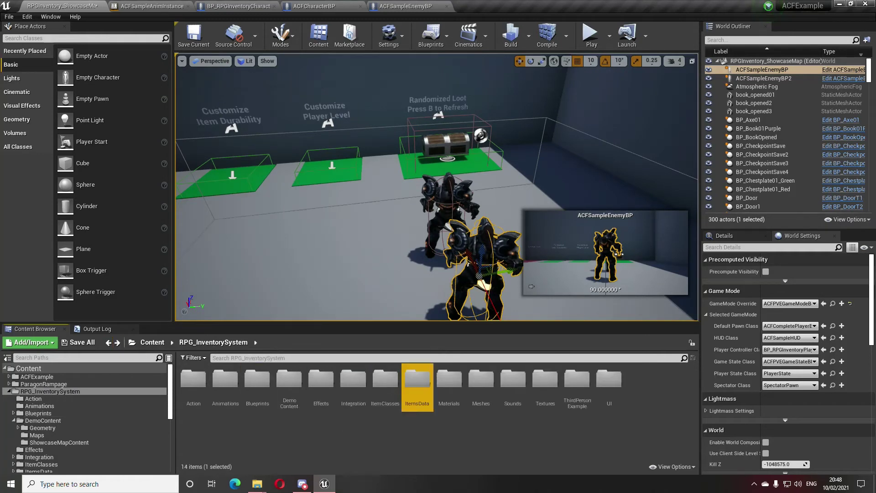
double_click(193, 381)
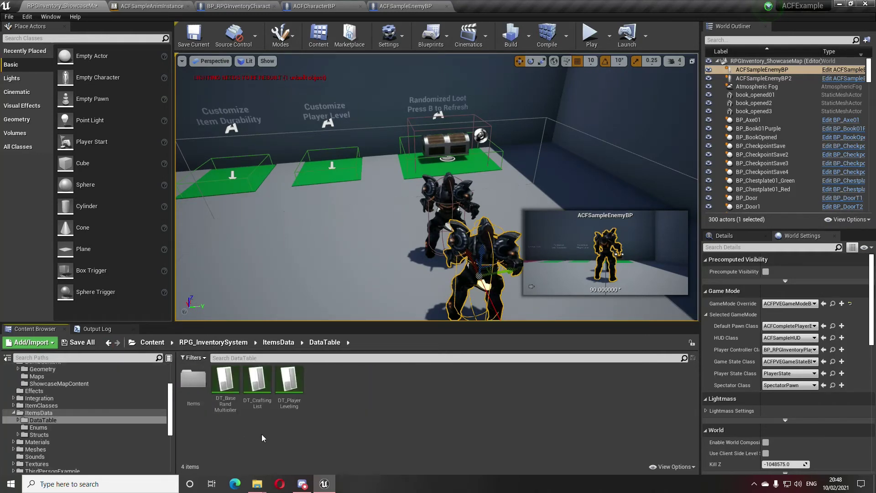
double_click(194, 381)
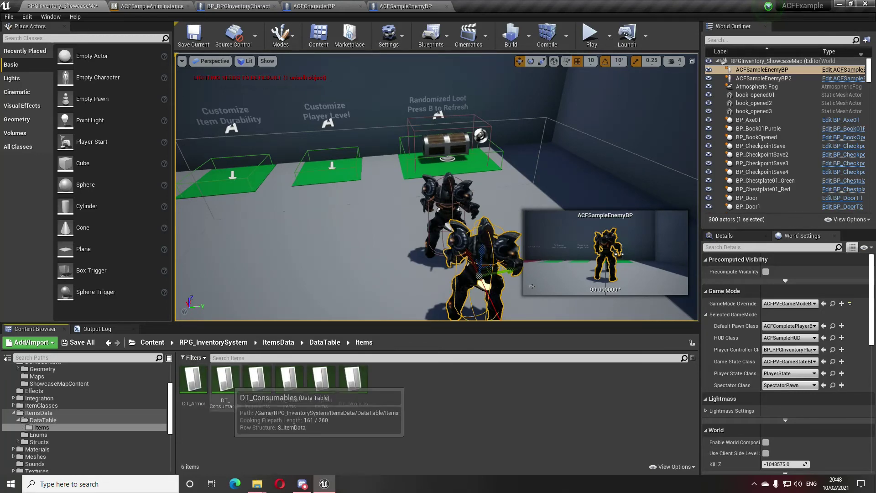
double_click(225, 382)
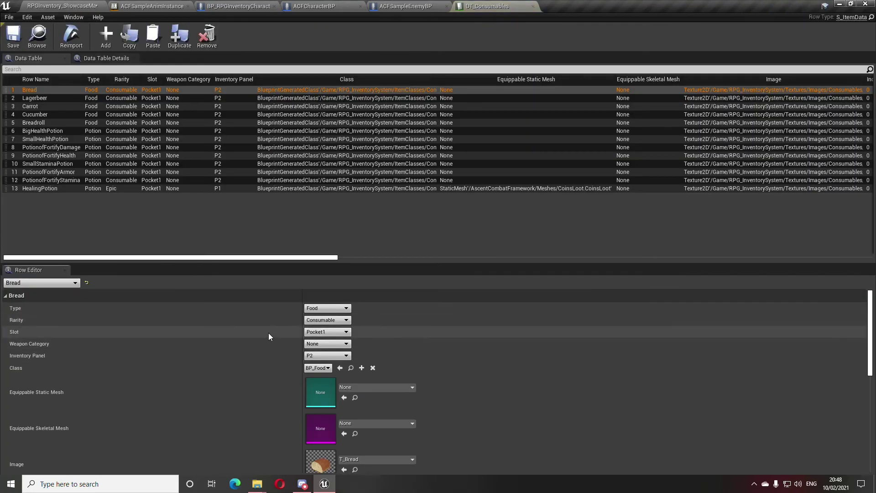
- Add a new stat modifier entry to the BigHealthPotion row in DT_Consumables
click(79, 131)
scroll(337, 338, down, 8)
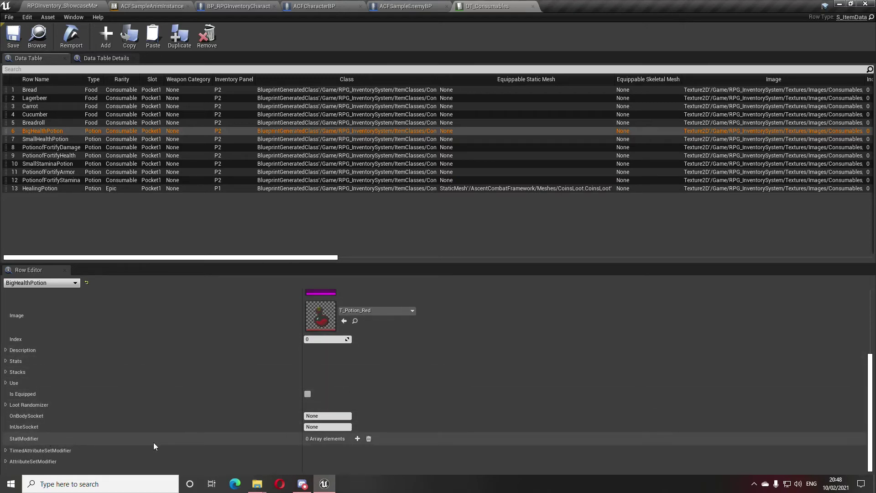
click(357, 439)
scroll(240, 386, down, 1)
click(10, 440)
scroll(264, 379, down, 2)
- Set the modifier's statistic to RPG.Statistic.Health with a value of 200
click(313, 428)
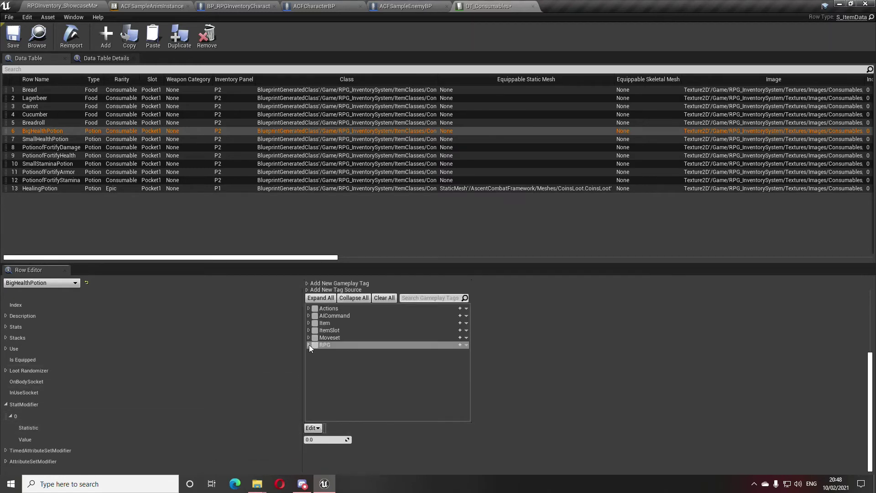
click(309, 345)
click(312, 368)
click(322, 382)
click(332, 439)
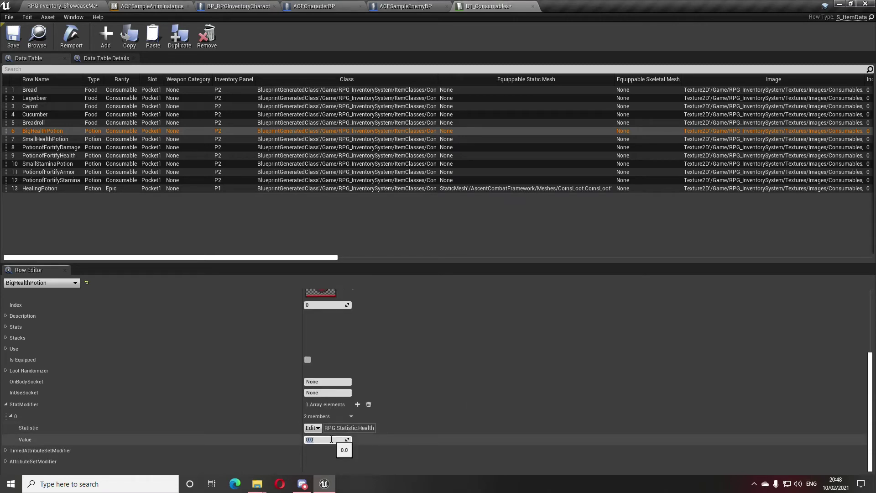
text(200)
key(Return)
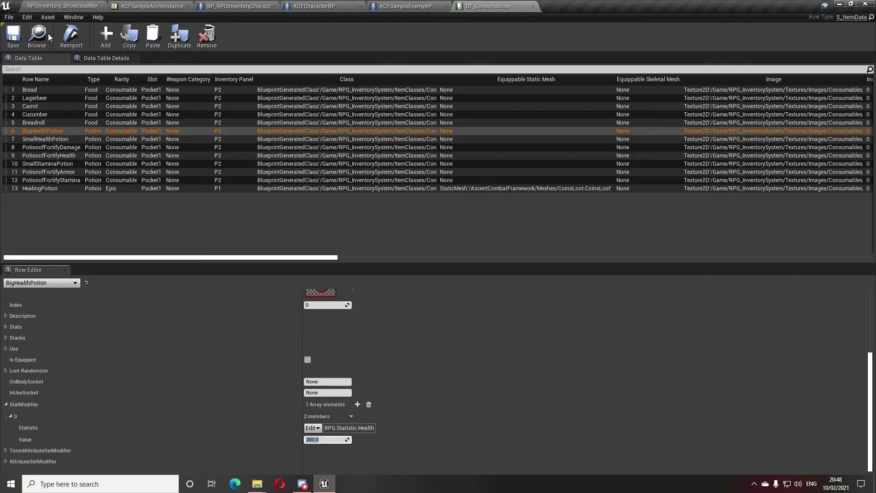
- Save DT_Consumables and return to the showcase map level
click(13, 39)
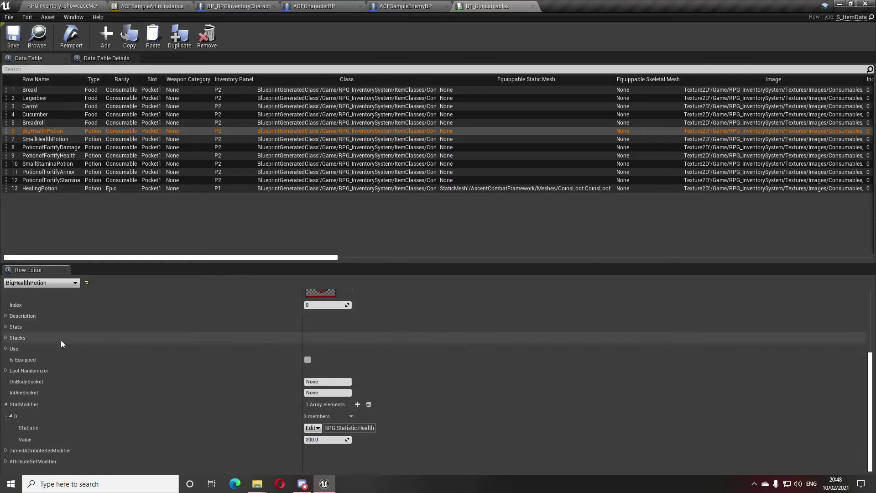
click(6, 405)
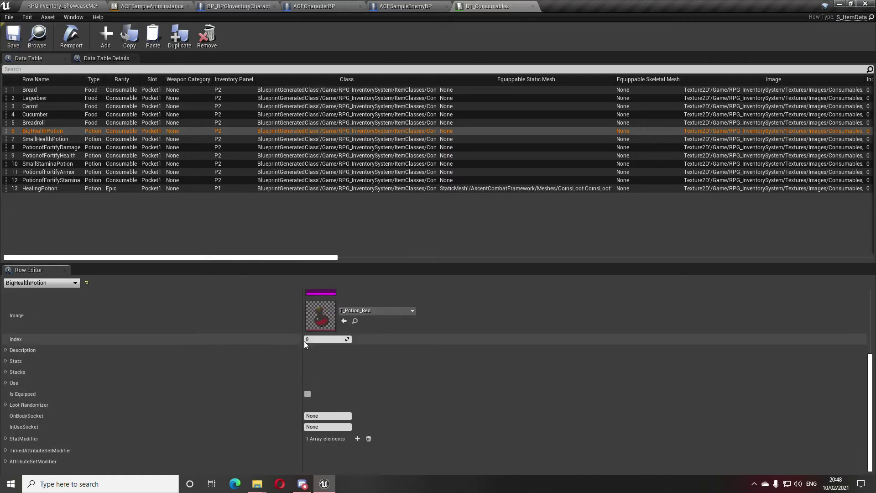
scroll(320, 337, up, 3)
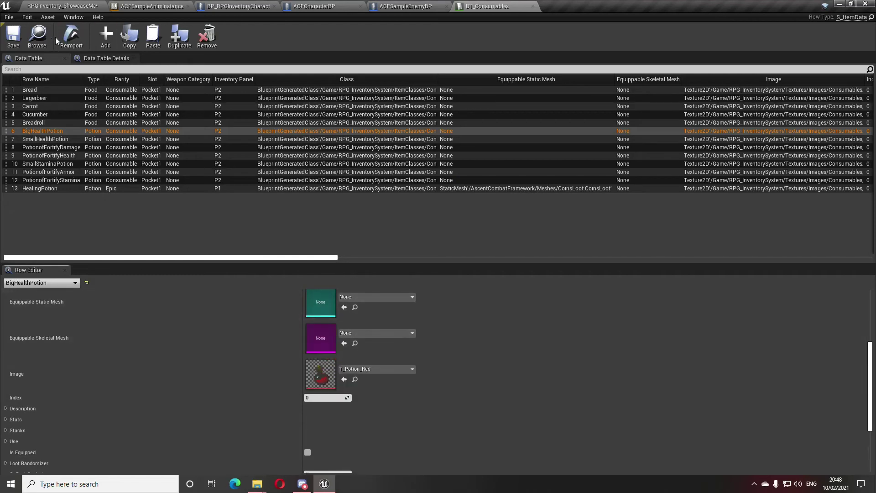
click(13, 43)
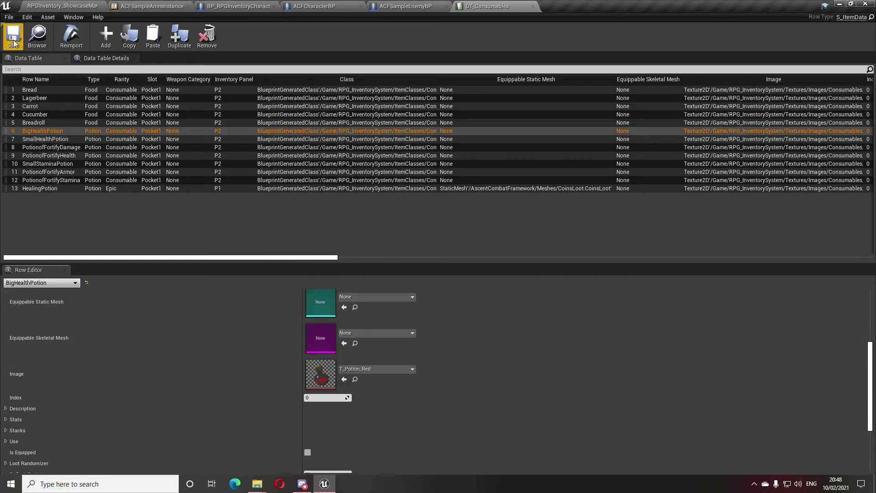
click(77, 6)
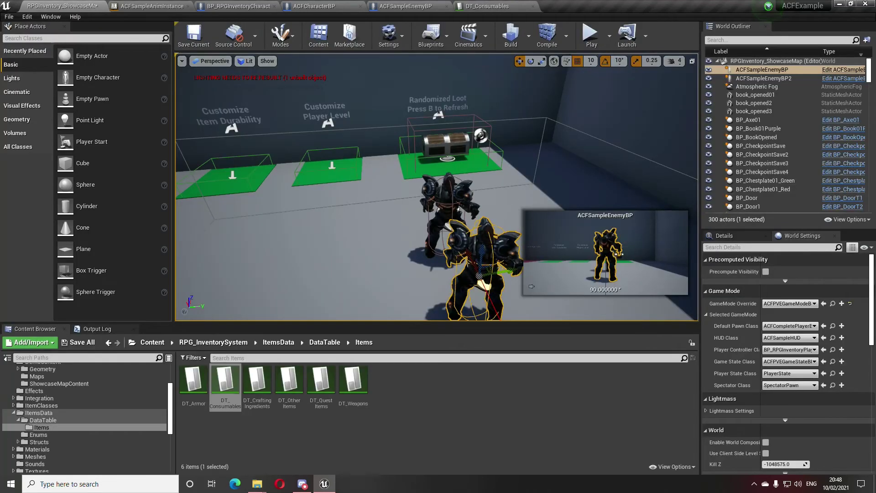
- Add a third Initial Equipment entry to ACFSampleEnemyBP
click(845, 72)
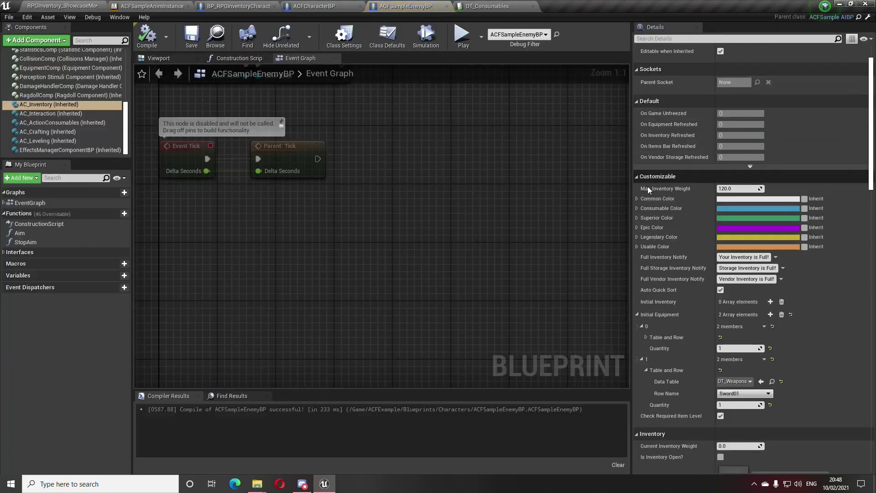
scroll(765, 326, down, 2)
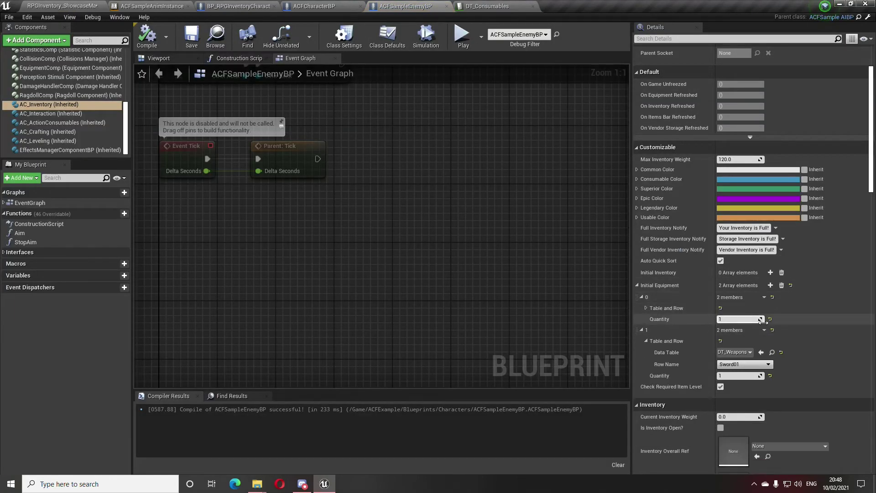
click(771, 271)
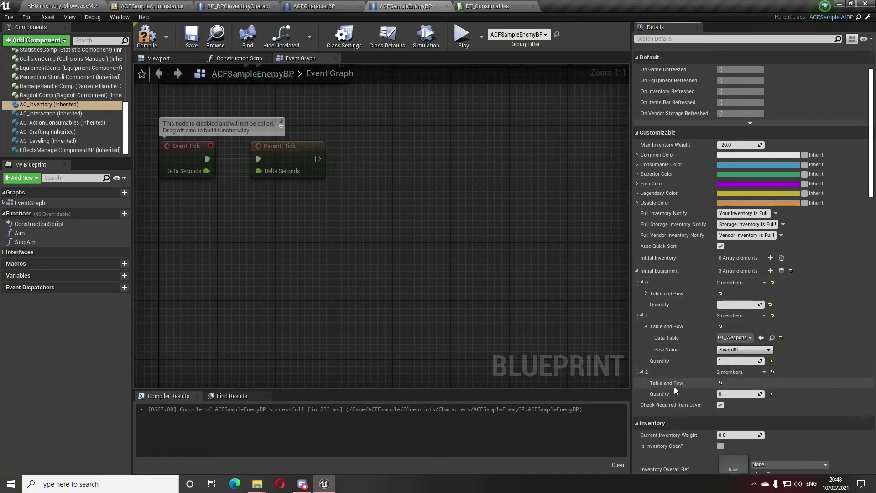
click(646, 383)
- Set the entry to DT_Consumables row BigHealthPotion, quantity 2, then compile and save
click(731, 394)
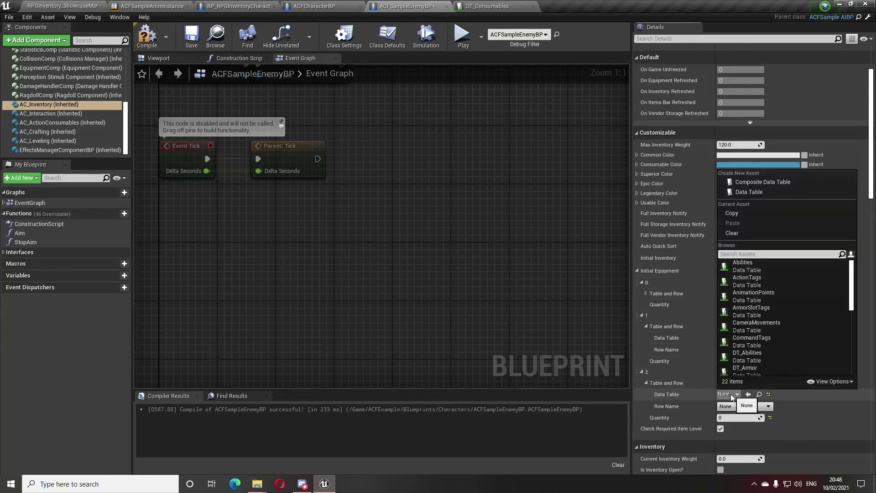
text(consu)
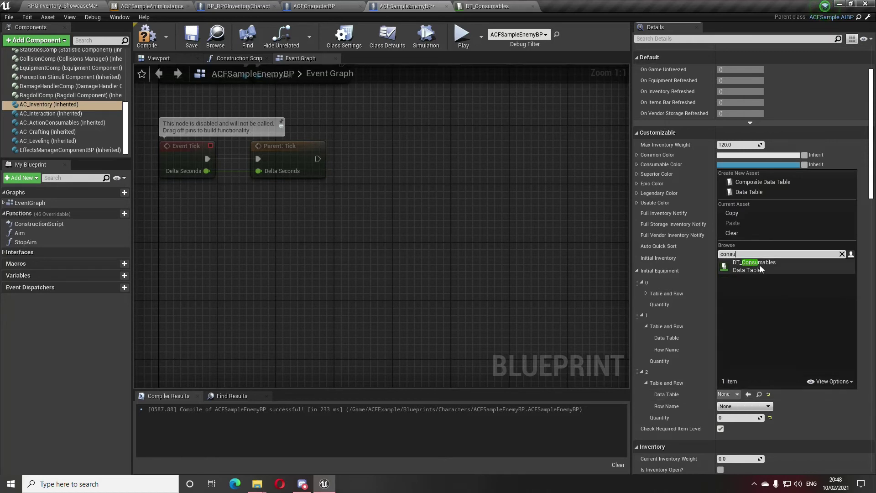
click(760, 264)
click(736, 406)
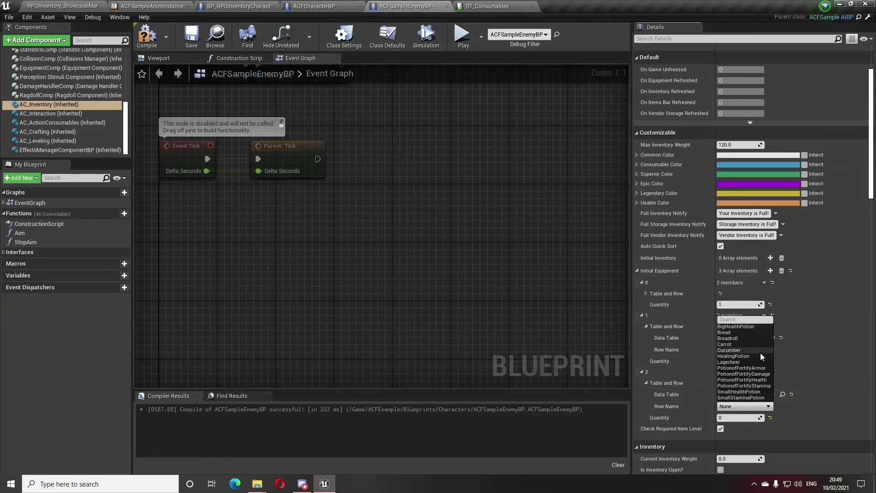
click(749, 327)
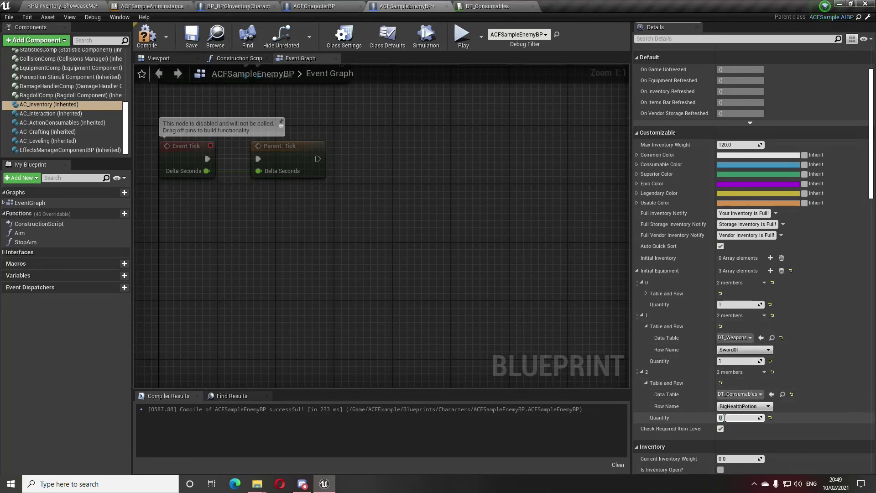
key(Return)
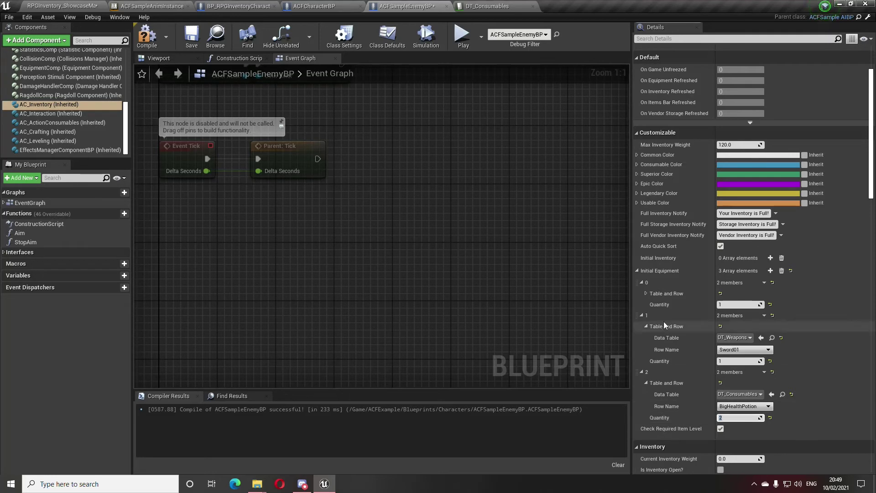
click(192, 39)
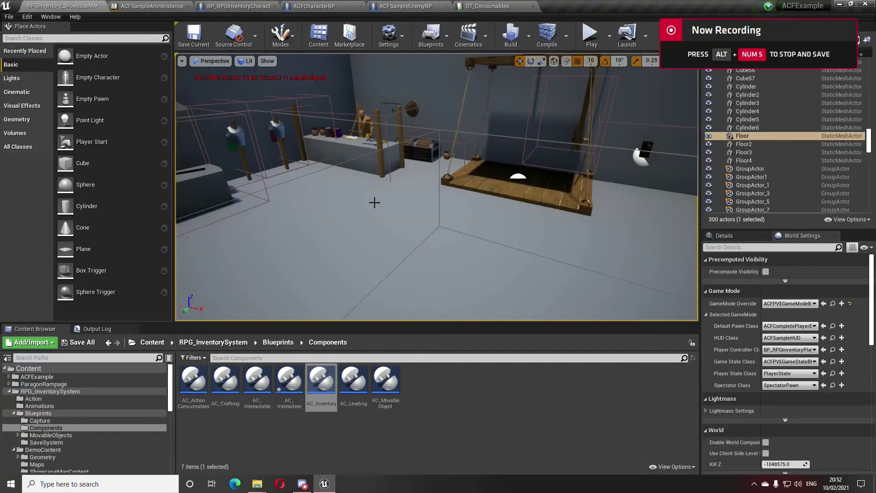
- Play from a floor spot to check the enemy's ACFBow, ACF Sword and Health Potion loot, then stop
drag(372, 201, 368, 229)
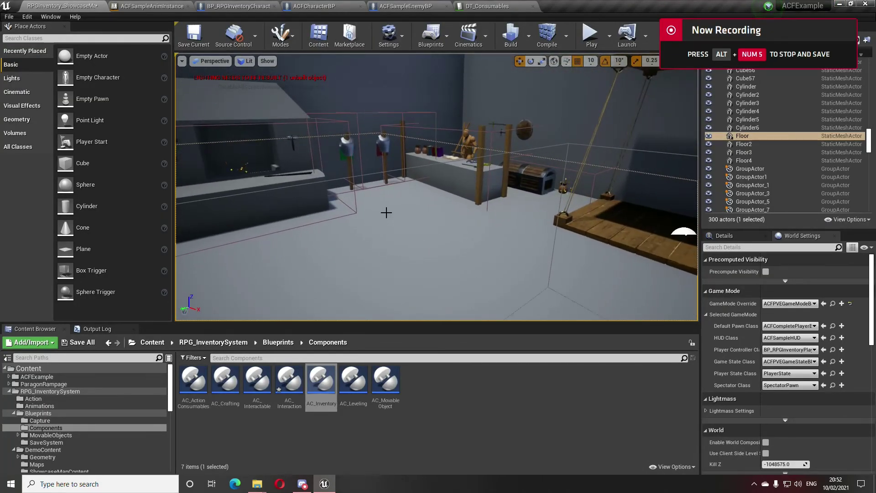
right_click(402, 203)
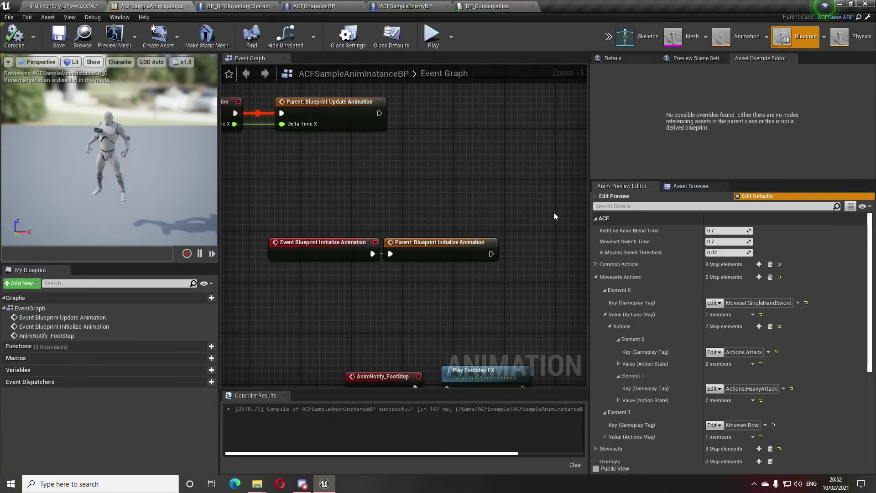
click(108, 5)
right_click(407, 202)
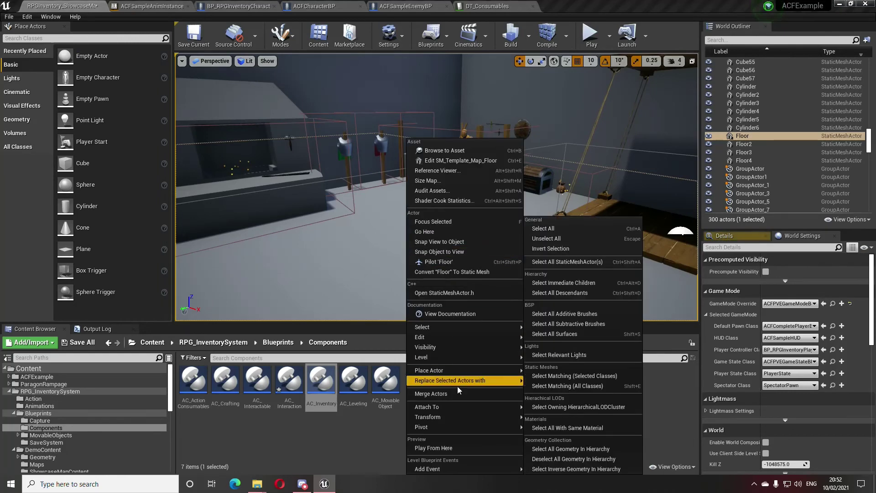
click(453, 445)
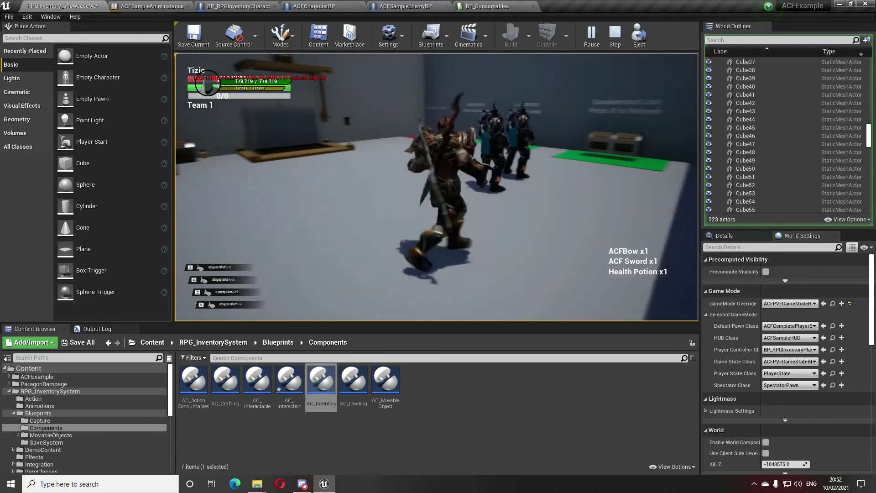
key(Escape)
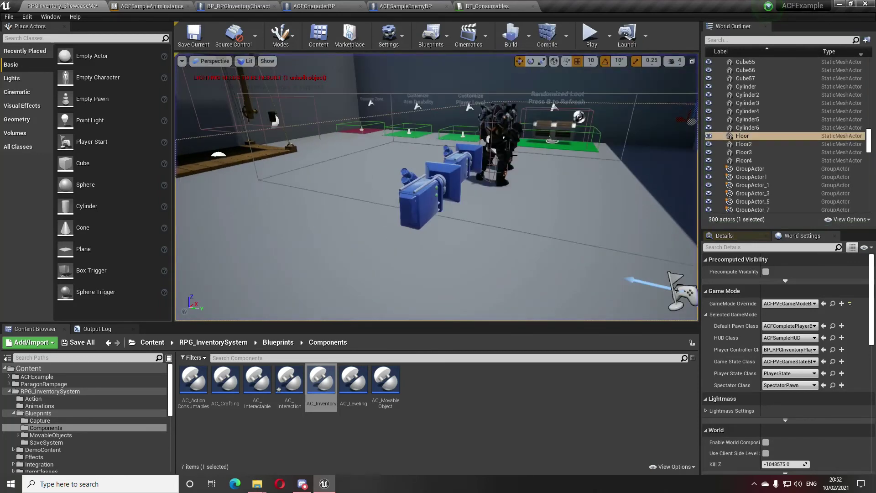
- Clear EquipmentComp's Starting Items and Available Items Slot in ACFSampleEnemyBP, save, and return to the map
click(406, 6)
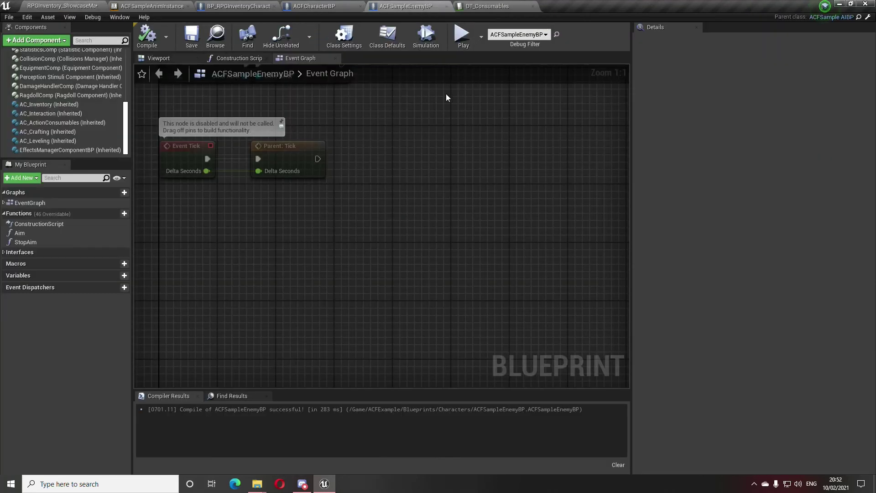
scroll(81, 103, up, 3)
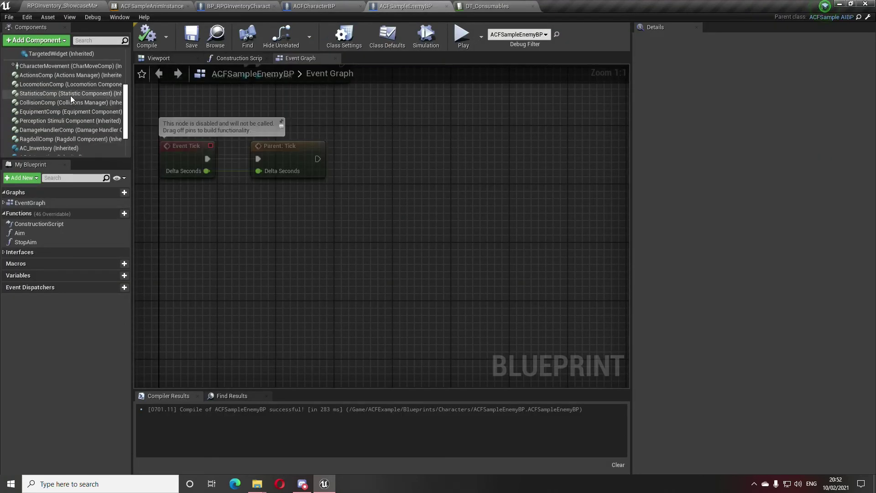
click(73, 112)
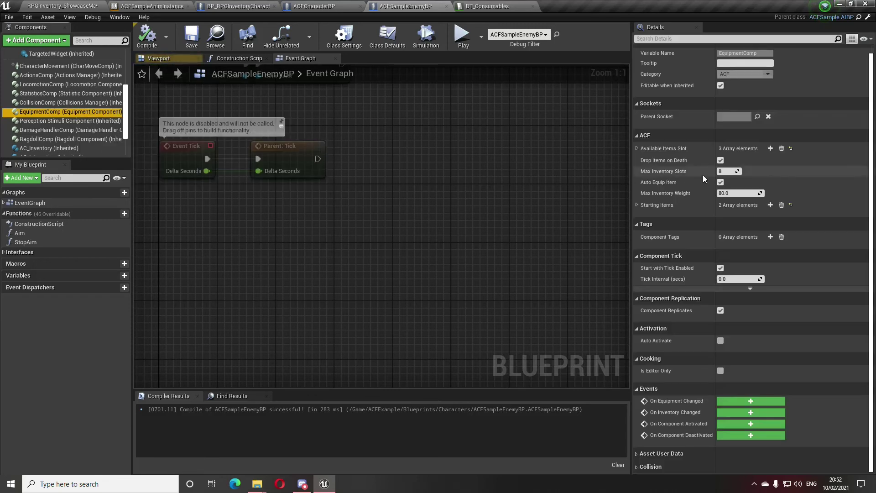
click(781, 205)
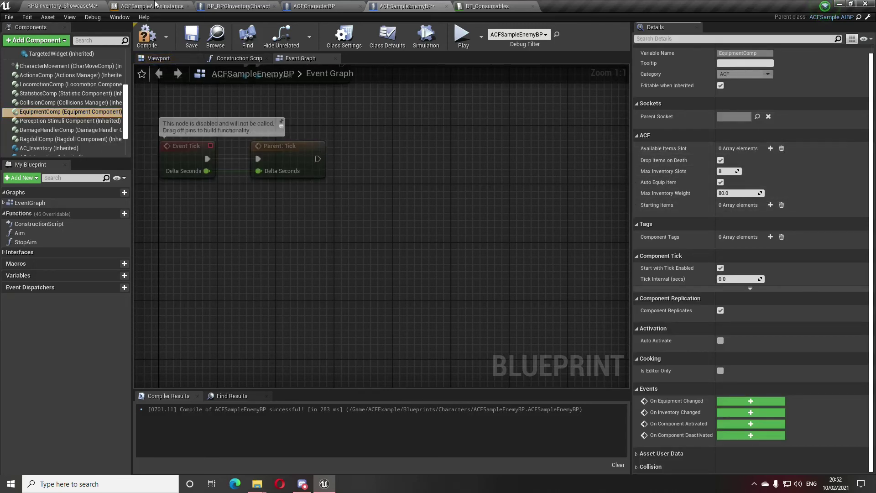
click(192, 34)
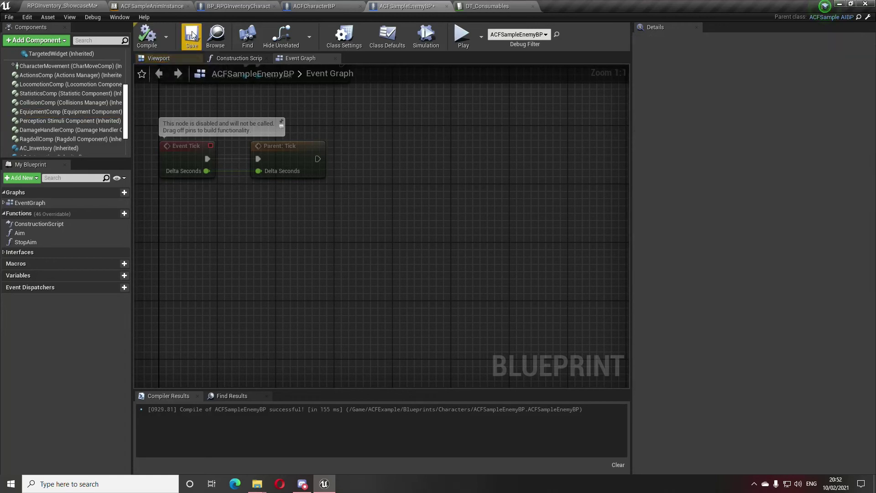
click(61, 5)
right_drag(358, 225, 411, 215)
- Start a playtest and buy the shoulder armour, chest armour and gloves from the vendor
right_click(412, 138)
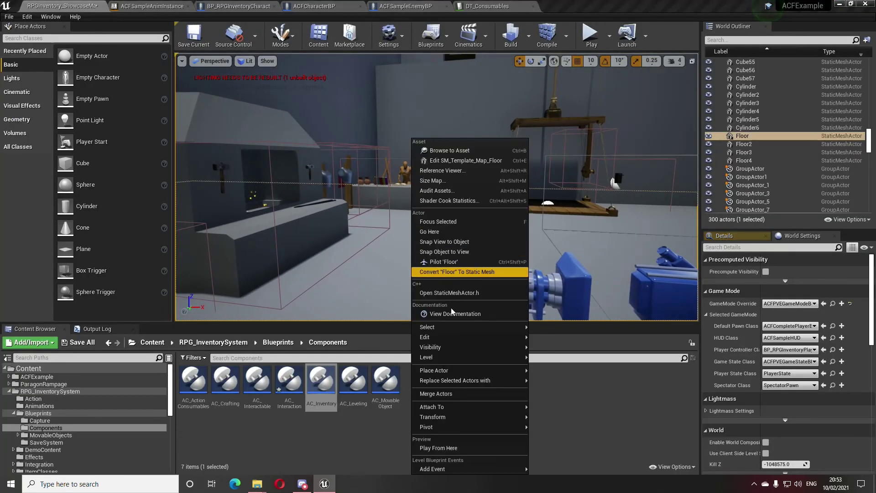
click(459, 449)
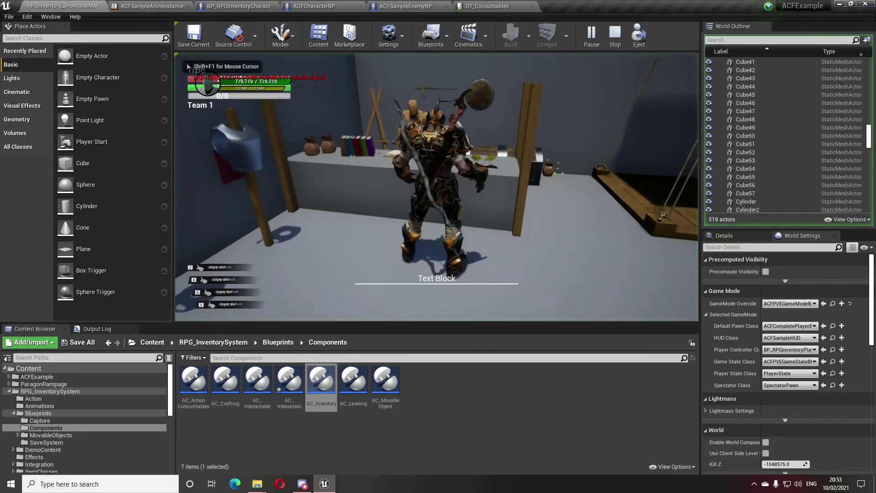
key(e)
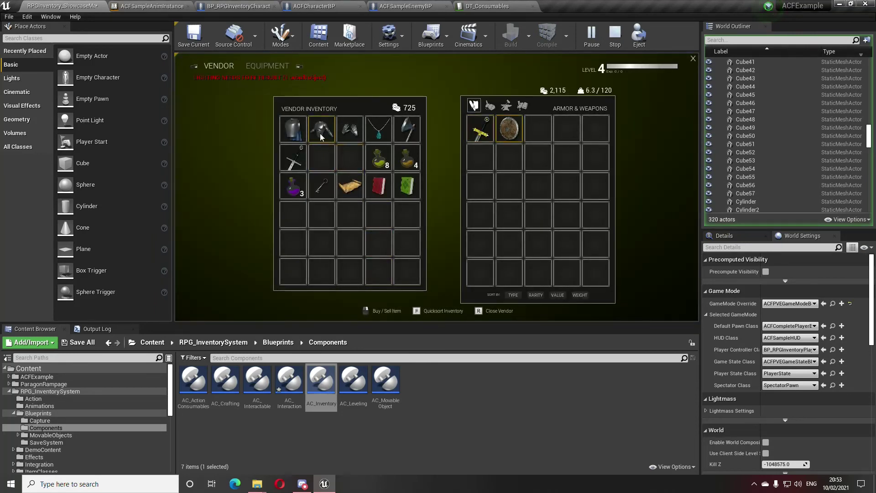
right_click(319, 129)
right_click(288, 127)
right_click(351, 128)
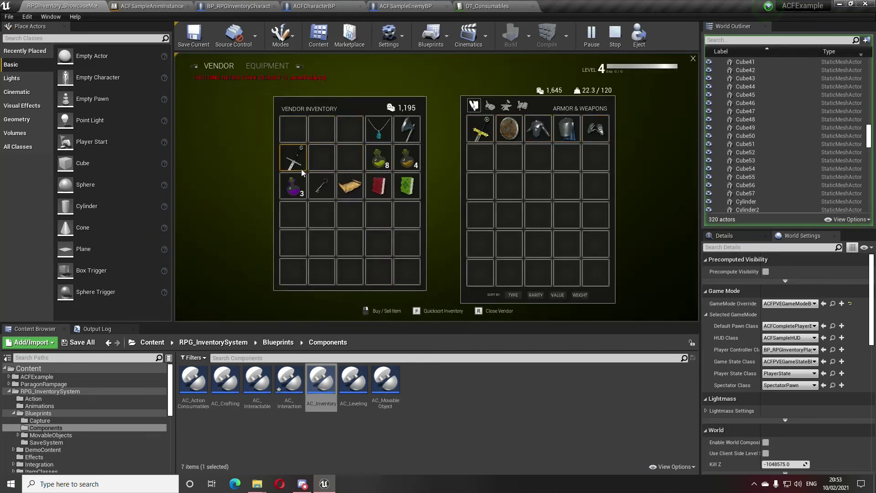
key(r)
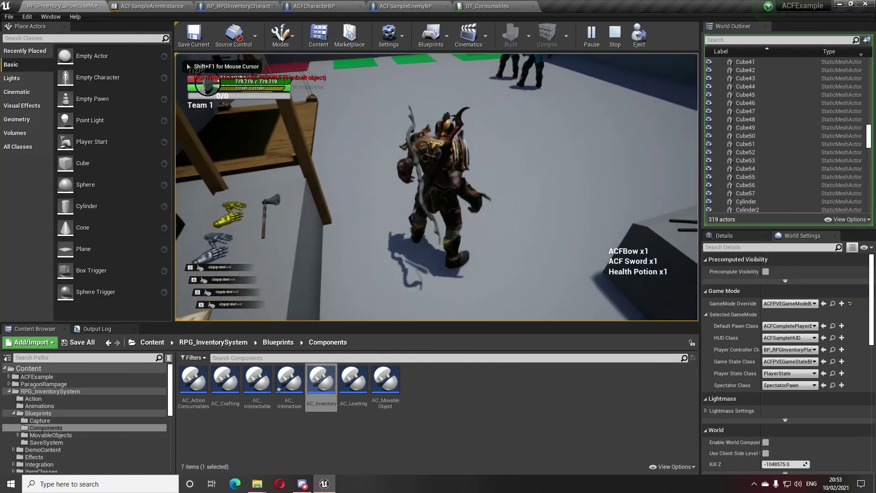
- Equip the sword and round shield from the player's inventory
key(i)
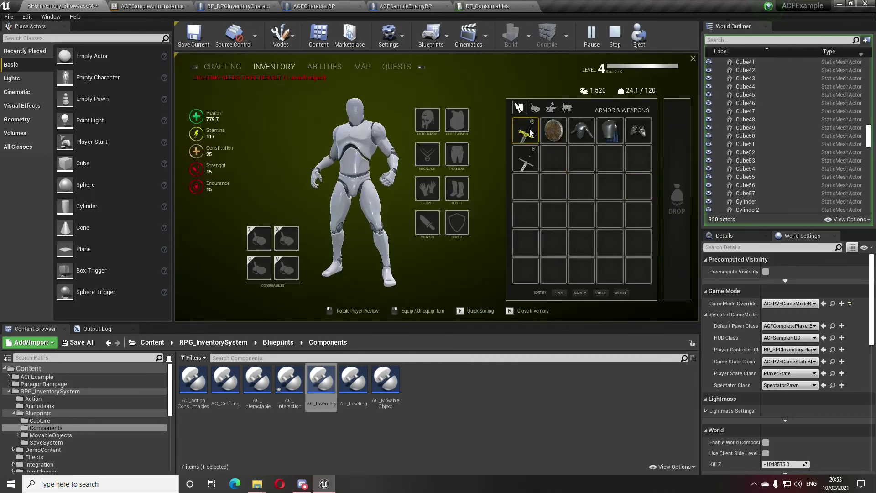
right_click(533, 132)
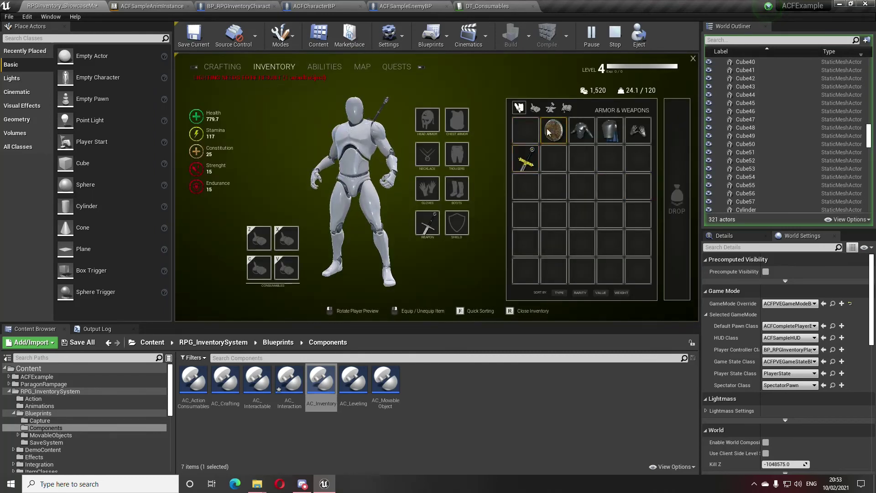
right_click(607, 132)
key(r)
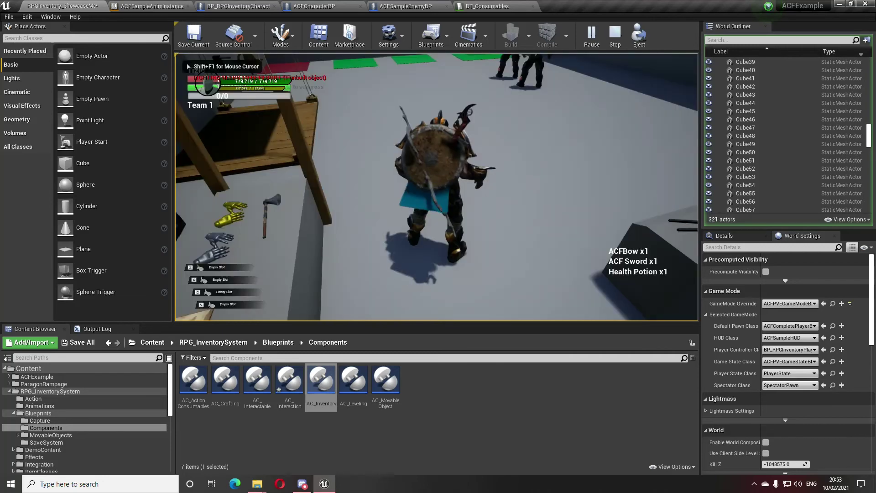
- Run to the enemy group and attack them with the sword
key(w)
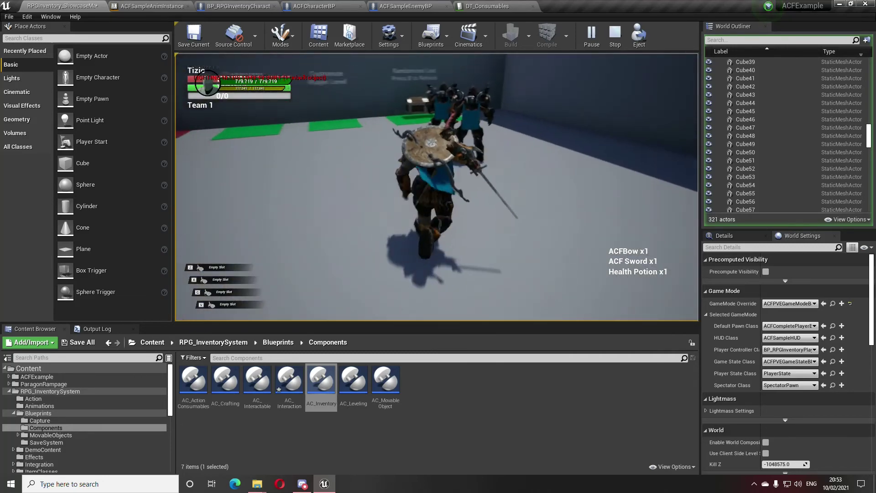
click(437, 188)
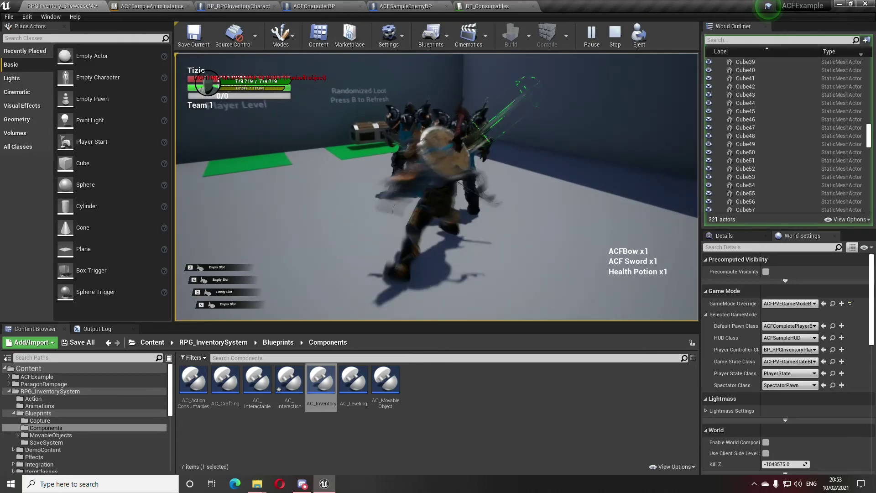
key(s)
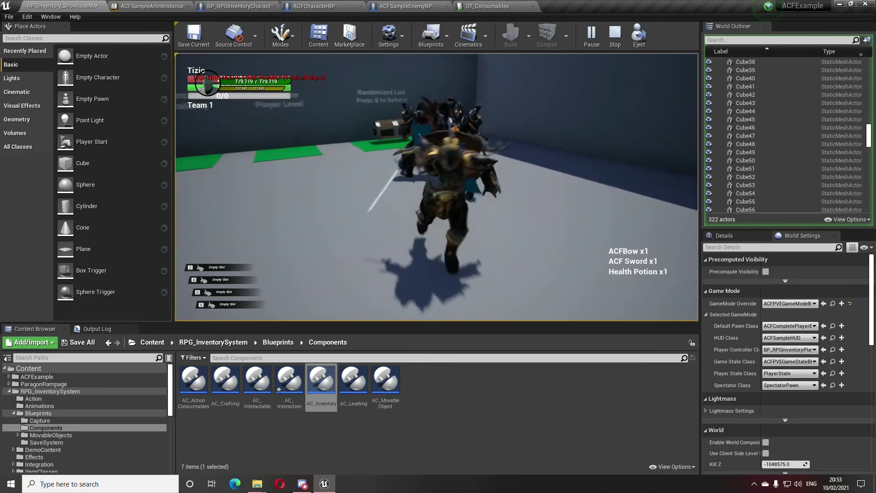
key(w)
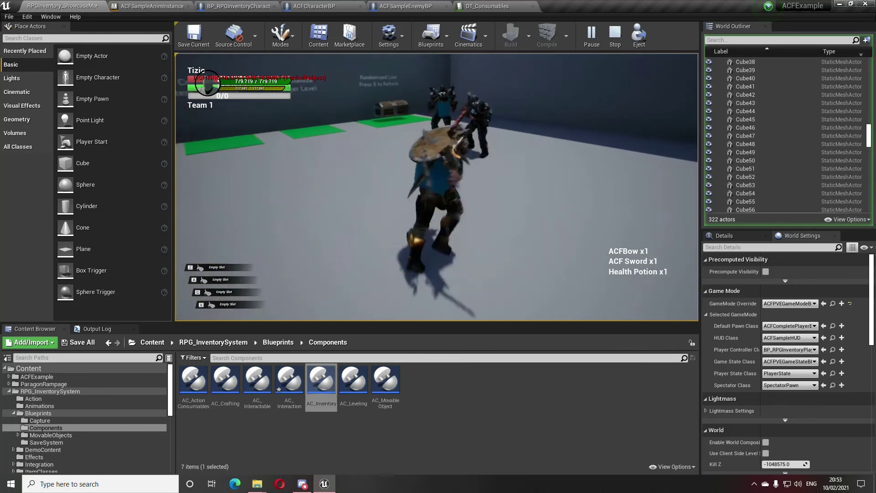
click(437, 187)
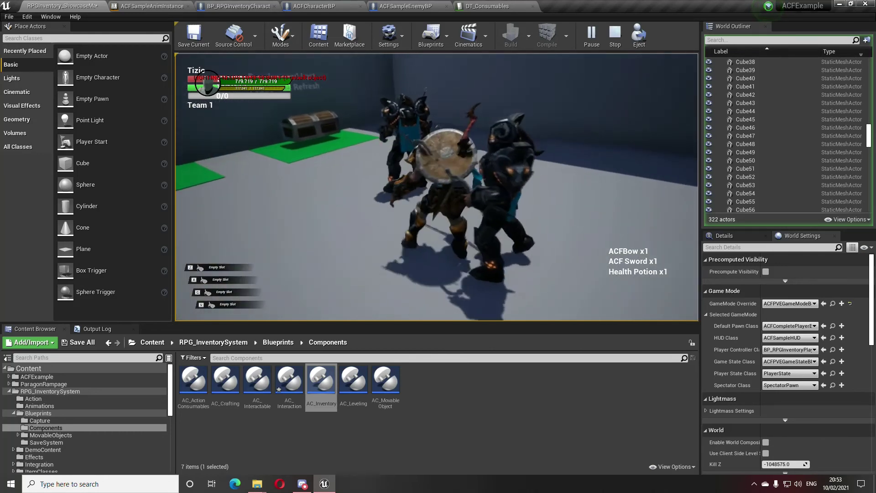
- Retreat from the two enemies and turn the character away to the right
key(s)
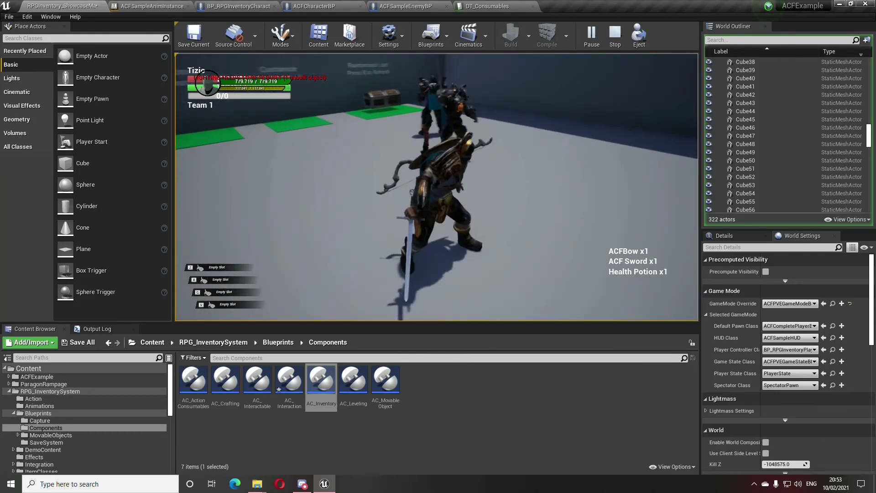
key(d)
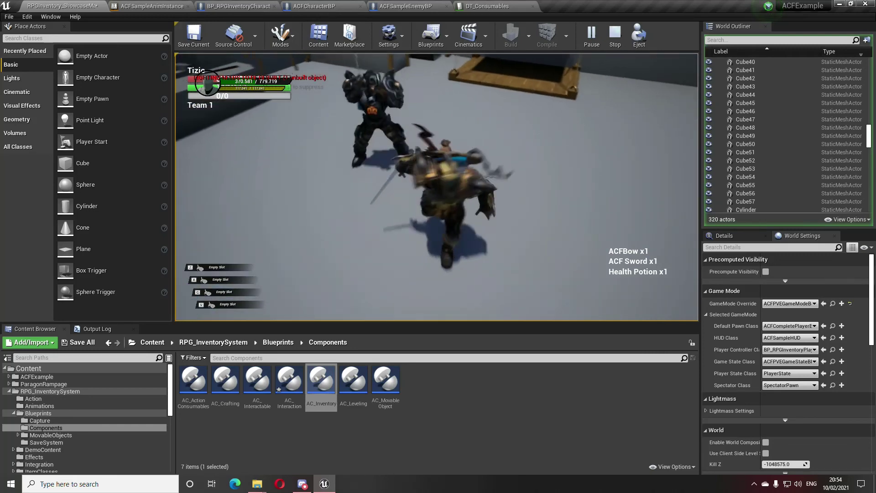
- Take all the enemy's loot, check the inventory, and drink both Bigger Healing Potions
key(e)
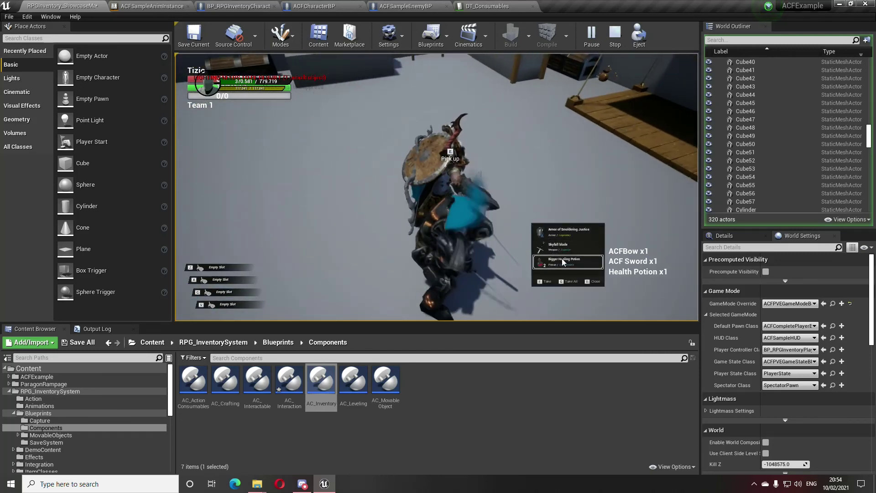
click(560, 248)
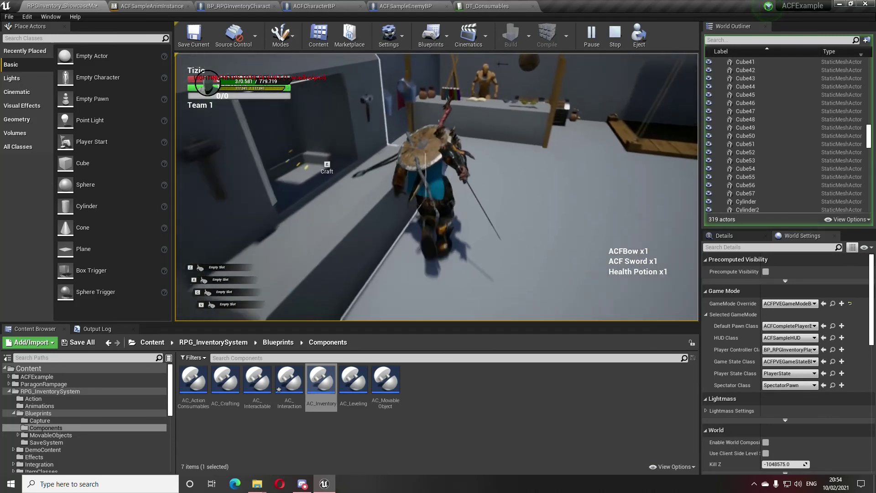
key(i)
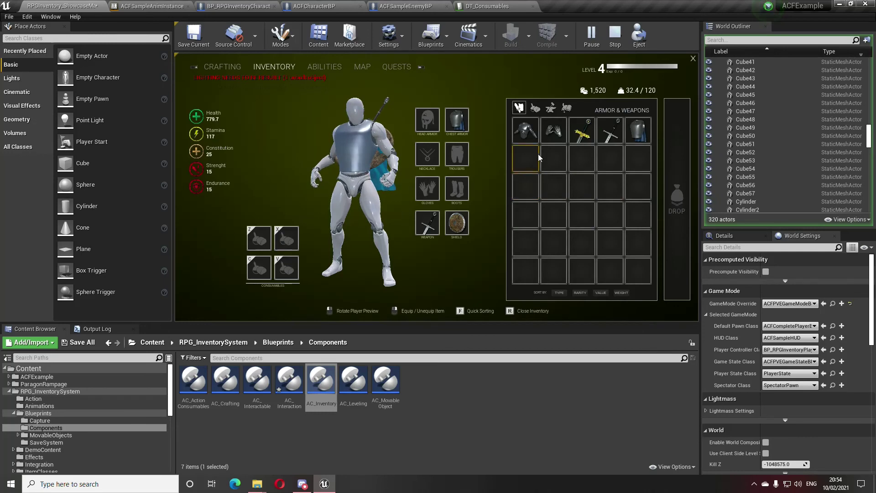
click(536, 110)
key(r)
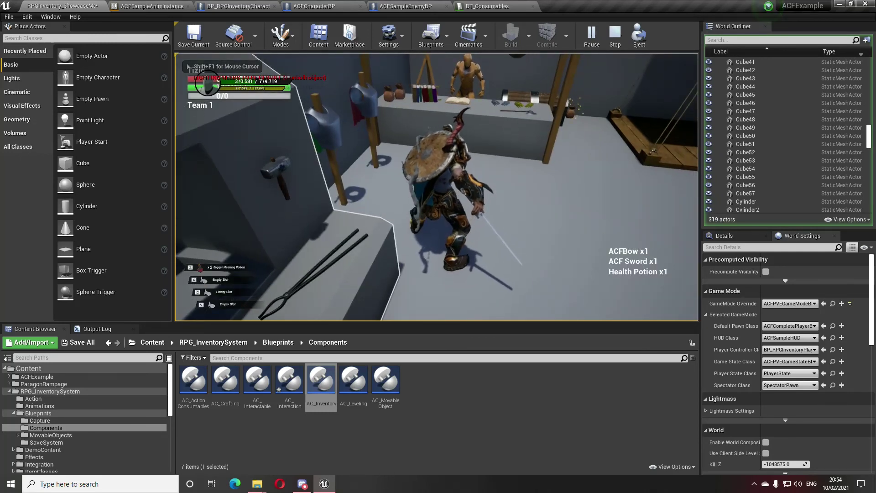
key(z)
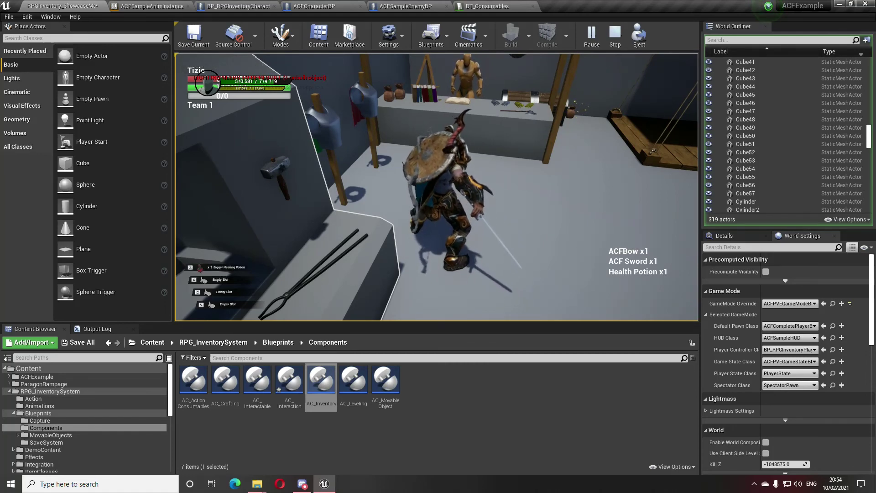
key(z)
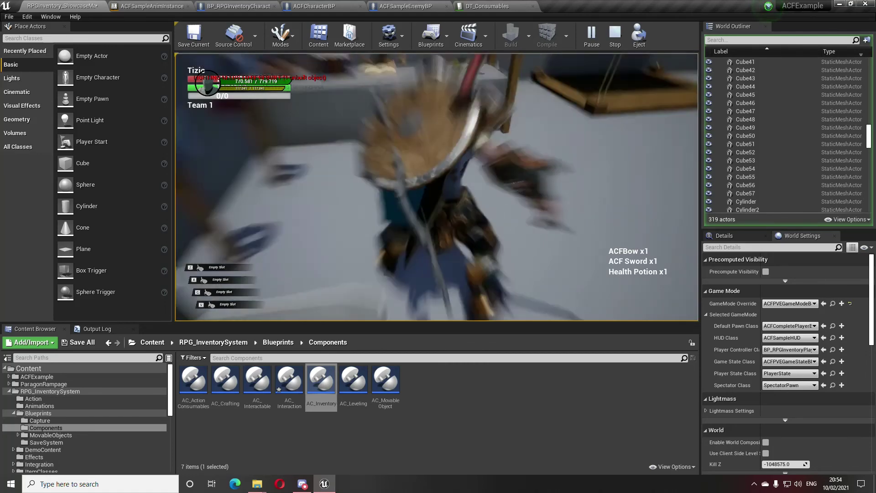
- Stop the playtest, save the RPGInventory_ShowcaseMap level, and pull the view back toward the vendor area
key(w)
key(Escape)
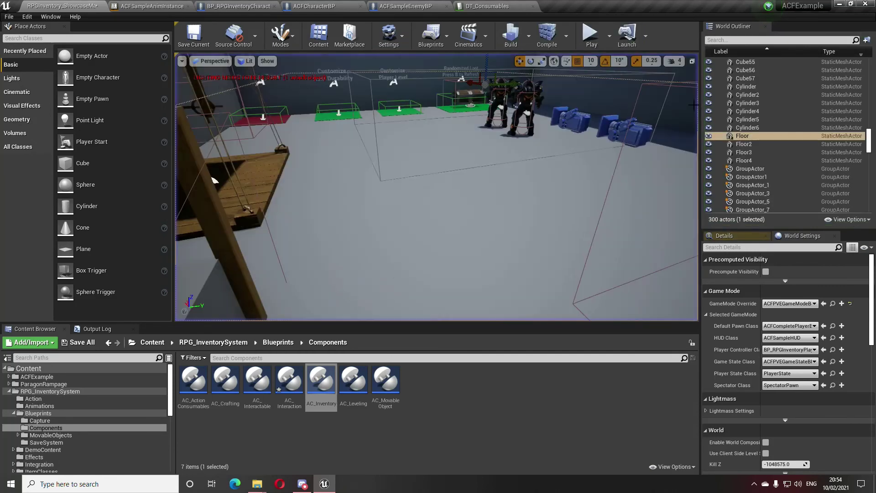
click(181, 33)
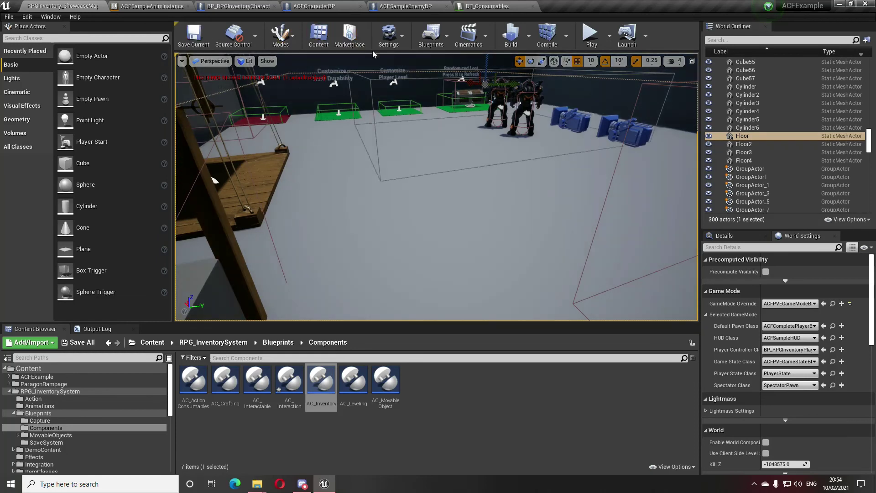
click(151, 6)
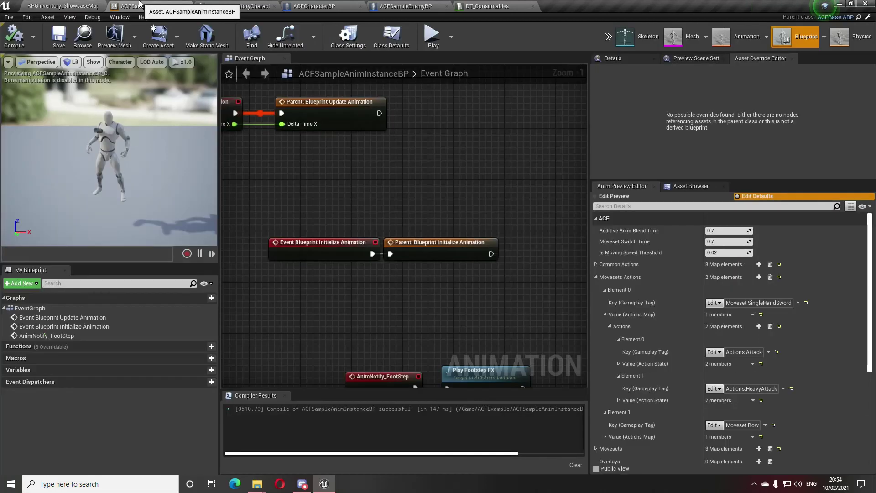
click(78, 6)
click(291, 429)
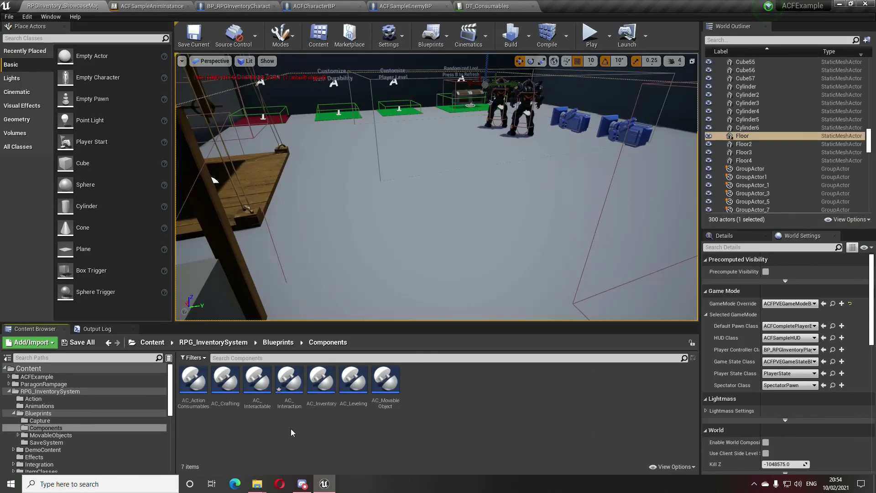
drag(495, 242, 490, 274)
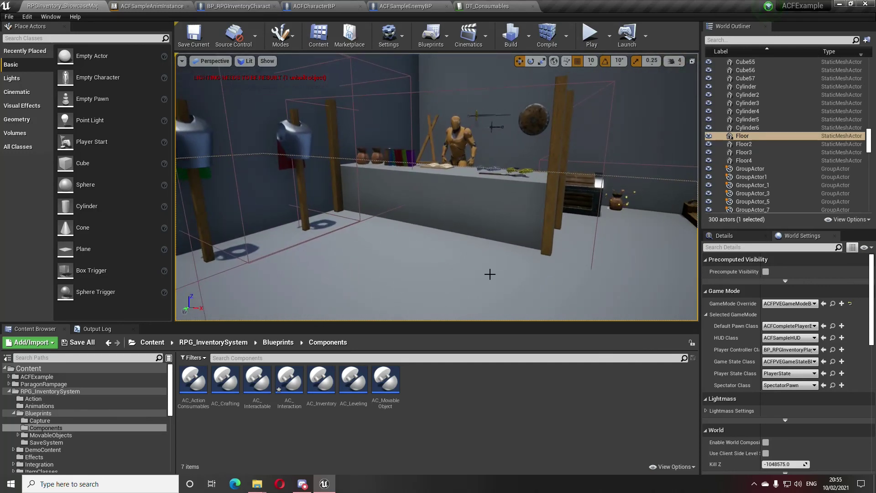